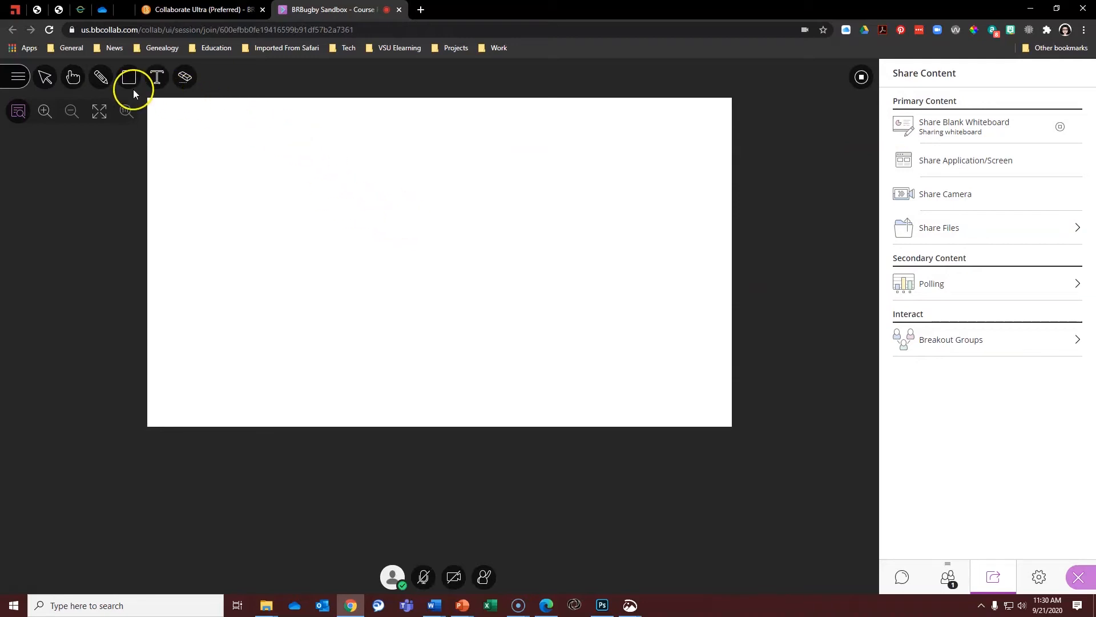
# Try out the blank whiteboard's text, shape, pencil, pointer and select tools.
pyautogui.click(157, 76)
pyautogui.click(261, 148)
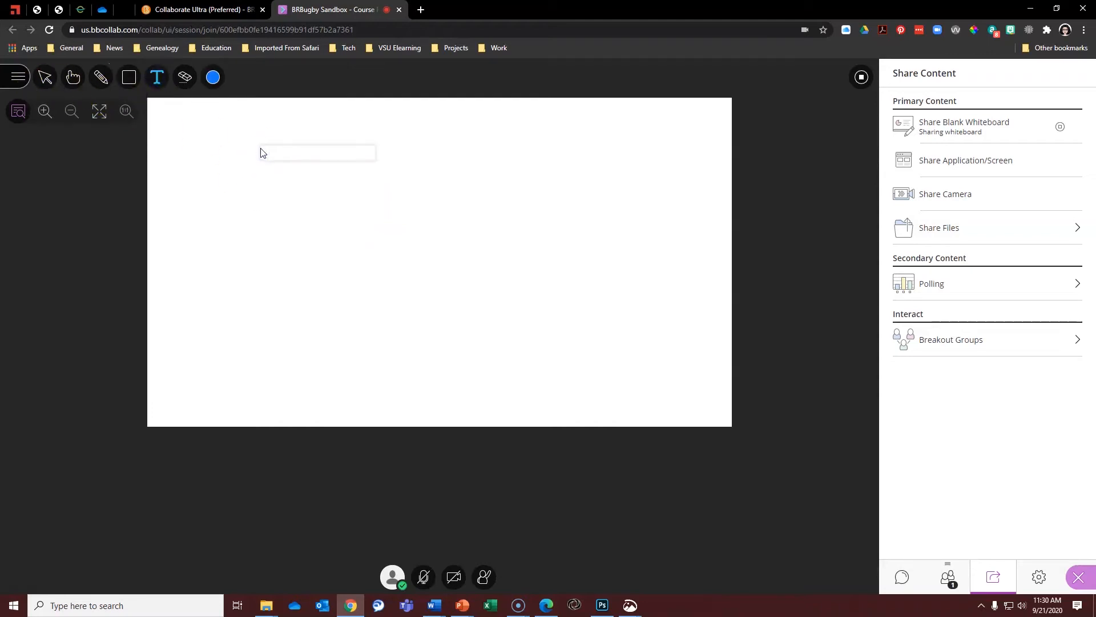
pyautogui.click(129, 76)
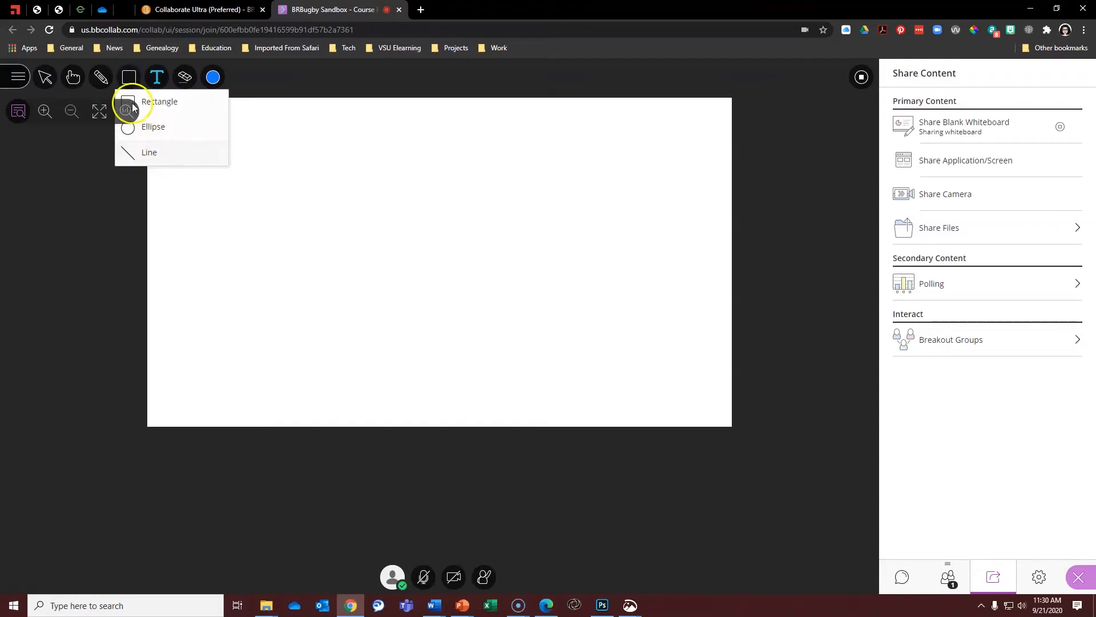
pyautogui.click(100, 79)
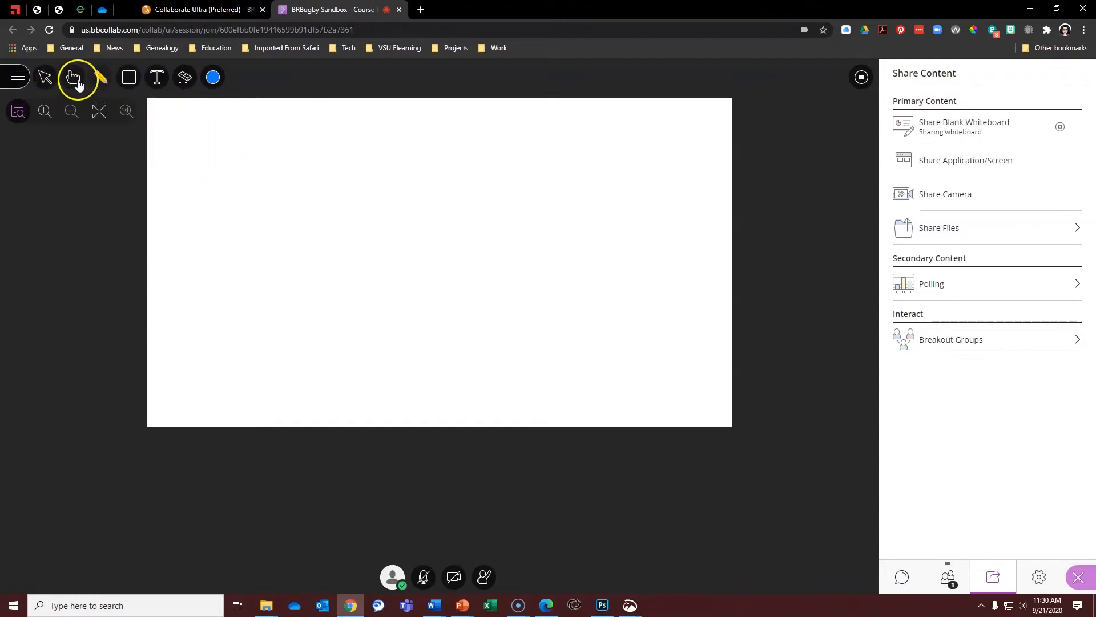
pyautogui.click(75, 80)
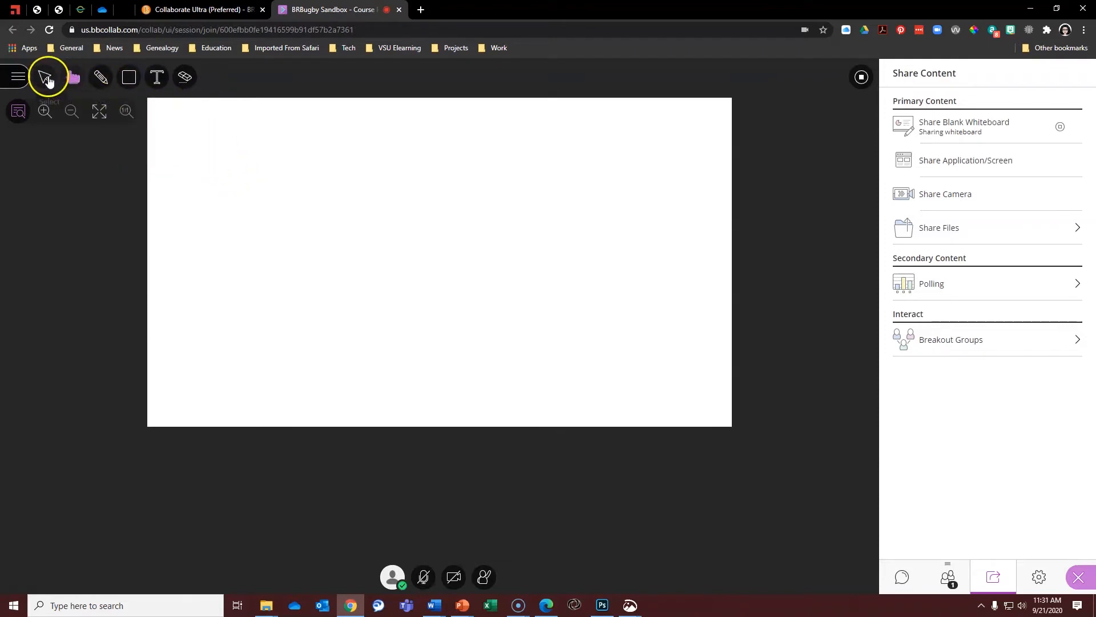
pyautogui.click(47, 80)
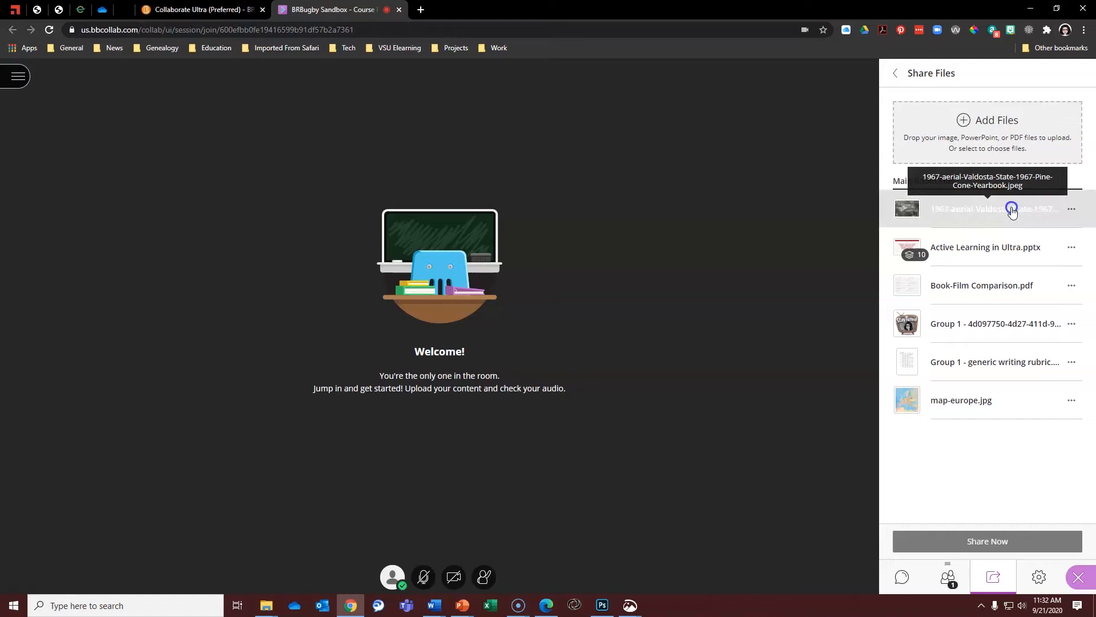
# Share the 1967 aerial Valdosta State photo and draw a blue freehand circle around the domed building behind the open field.
pyautogui.click(1012, 211)
pyautogui.click(996, 546)
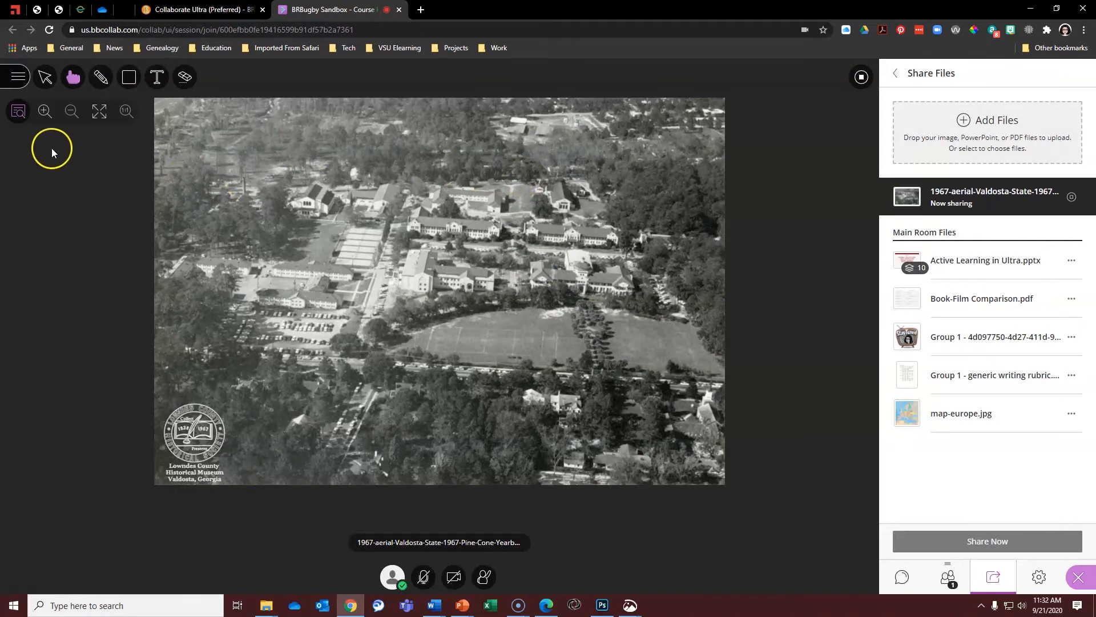
pyautogui.click(44, 111)
pyautogui.click(44, 112)
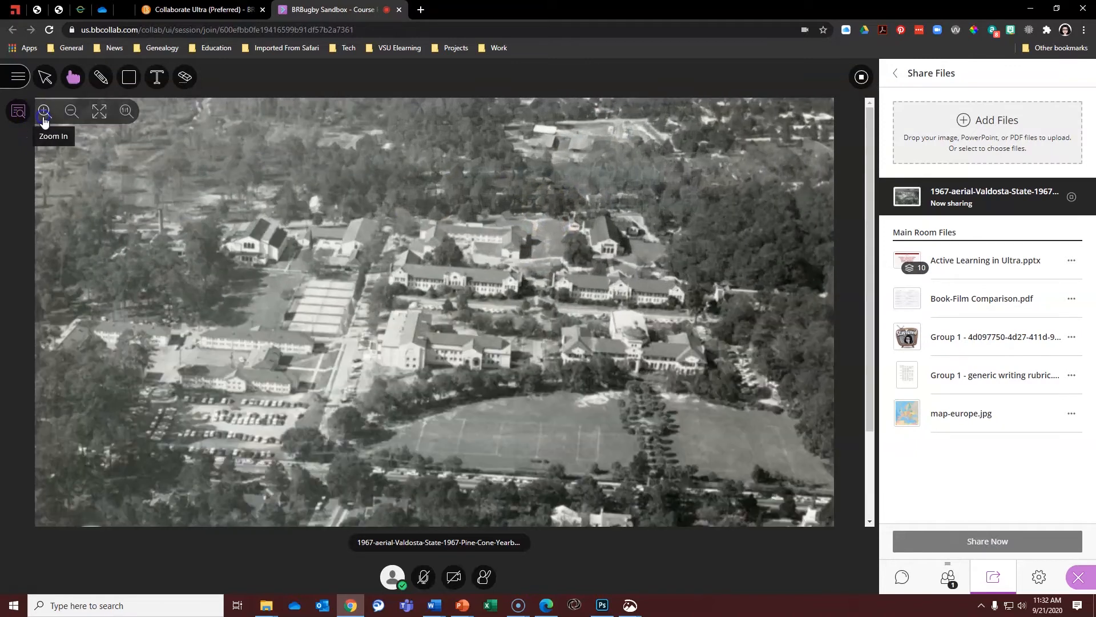
pyautogui.moveTo(349, 335); pyautogui.dragTo(256, 234)
pyautogui.click(44, 112)
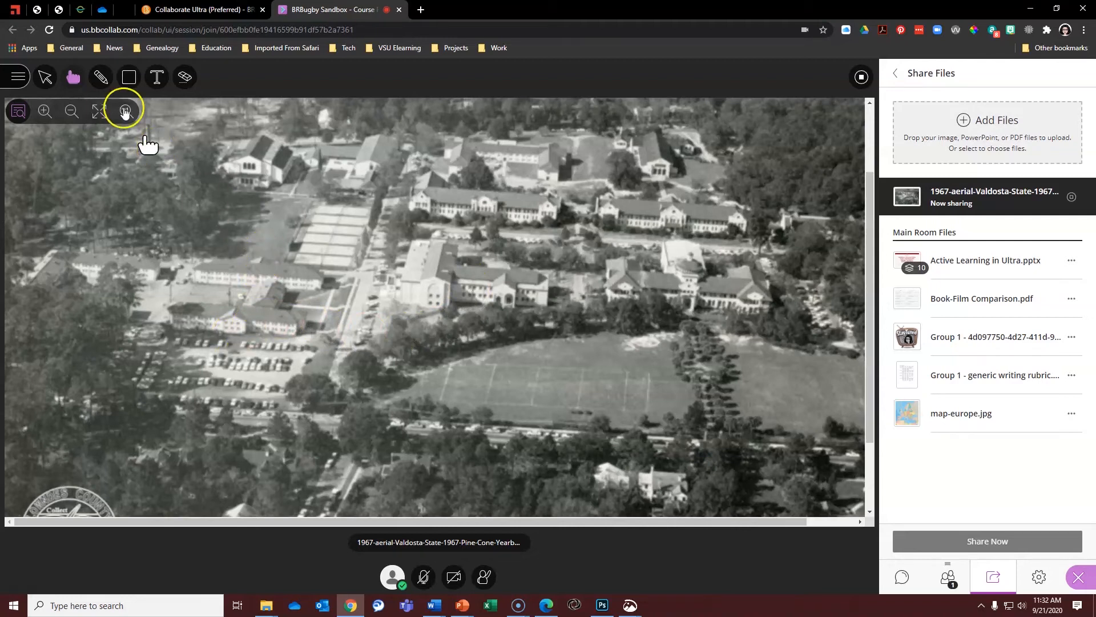
pyautogui.click(103, 79)
pyautogui.moveTo(585, 241)
pyautogui.mouseDown()
pyautogui.moveTo(657, 212)
pyautogui.moveTo(748, 308)
pyautogui.moveTo(574, 267)
pyautogui.moveTo(584, 241)
pyautogui.mouseUp()
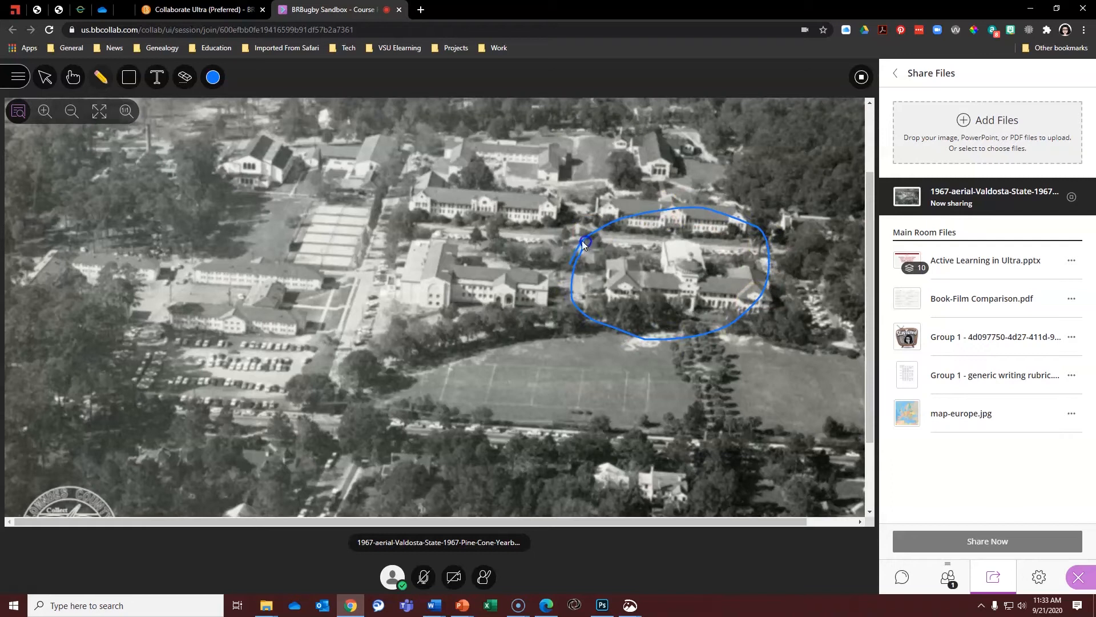
# Add the red text label "west hall" just below the circled building on the aerial photo.
pyautogui.click(153, 80)
pyautogui.click(208, 84)
pyautogui.click(212, 122)
pyautogui.click(642, 340)
pyautogui.write('west hall')
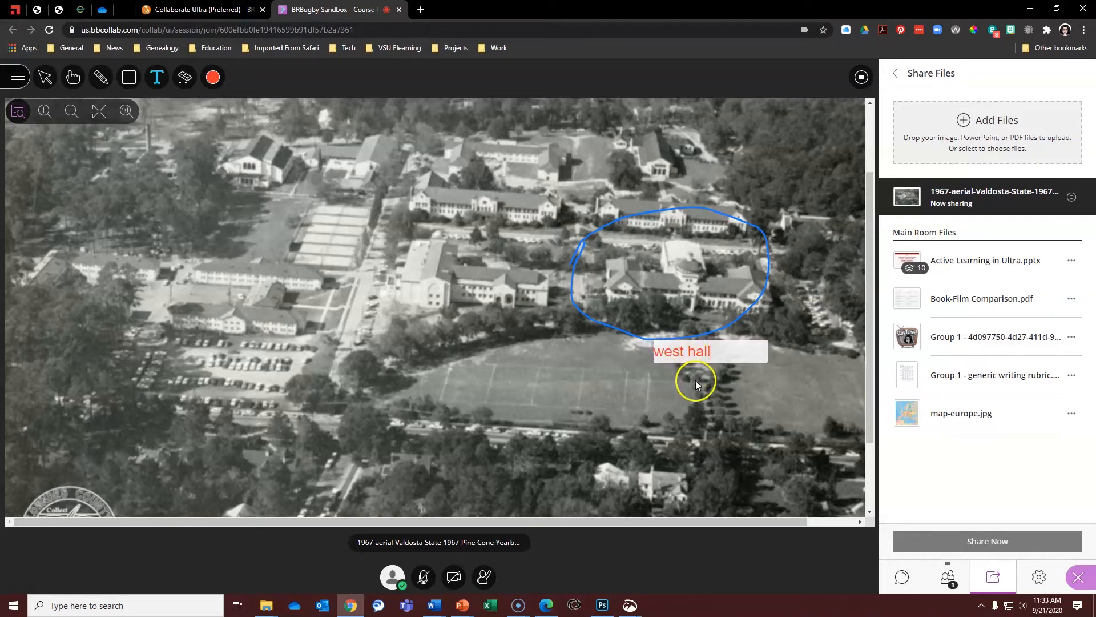
pyautogui.click(695, 381)
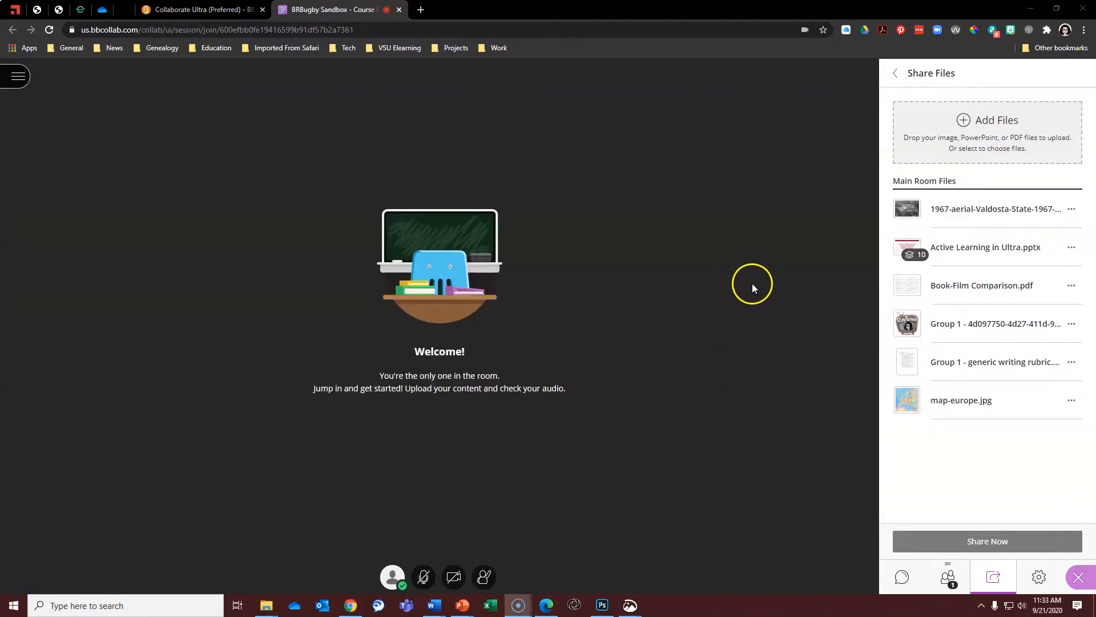
# Share Book-Film Comparison.pdf from the main room files and display it at actual size.
pyautogui.click(1001, 288)
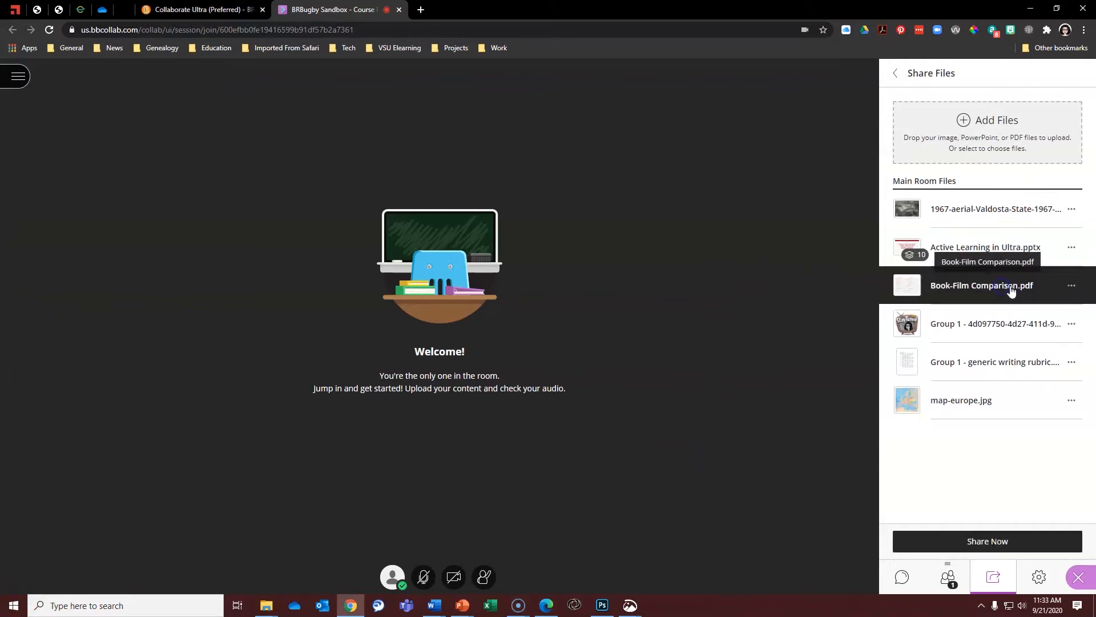
pyautogui.click(982, 540)
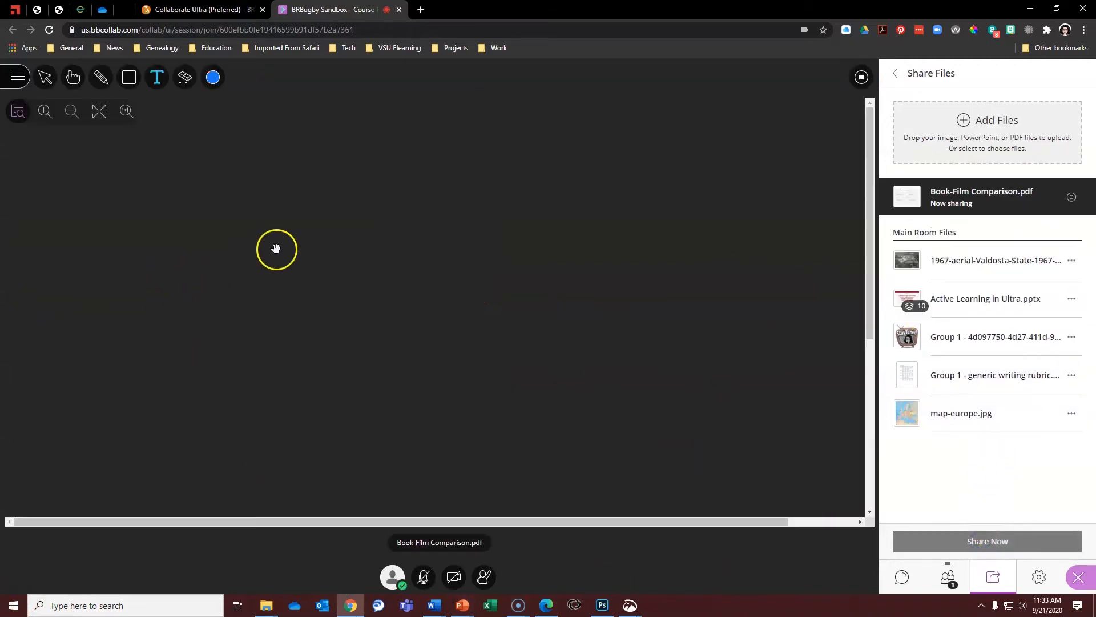
pyautogui.click(130, 117)
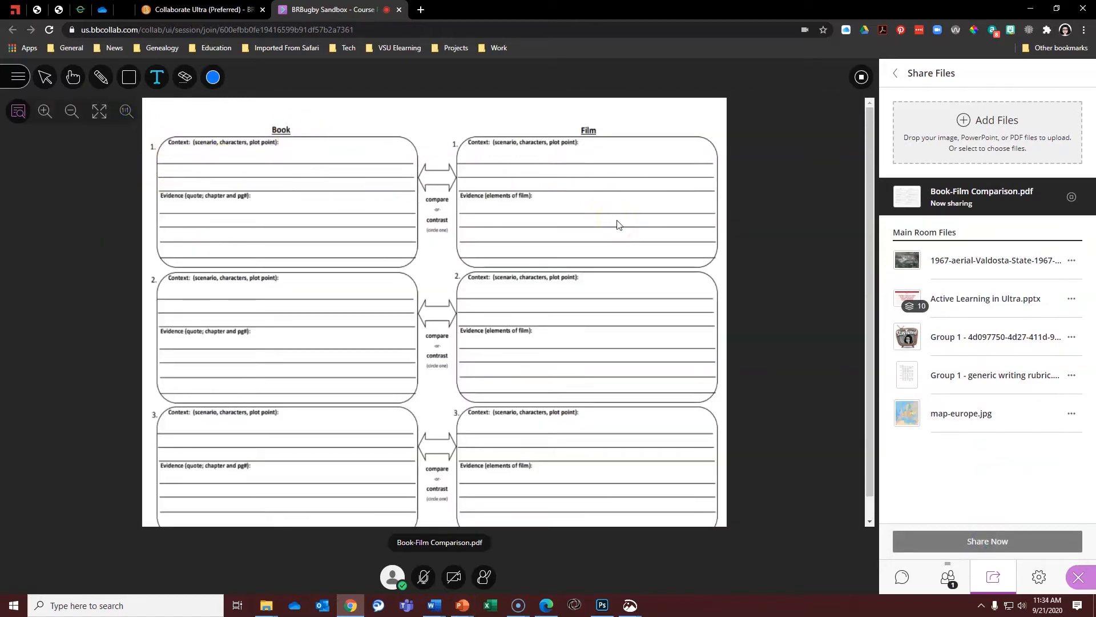
# Add the text "chapter 1" to the first Book context box and "scene 1" to the first Film context box.
pyautogui.click(553, 215)
pyautogui.click(155, 77)
pyautogui.click(229, 163)
pyautogui.write('chapter 1')
pyautogui.click(547, 164)
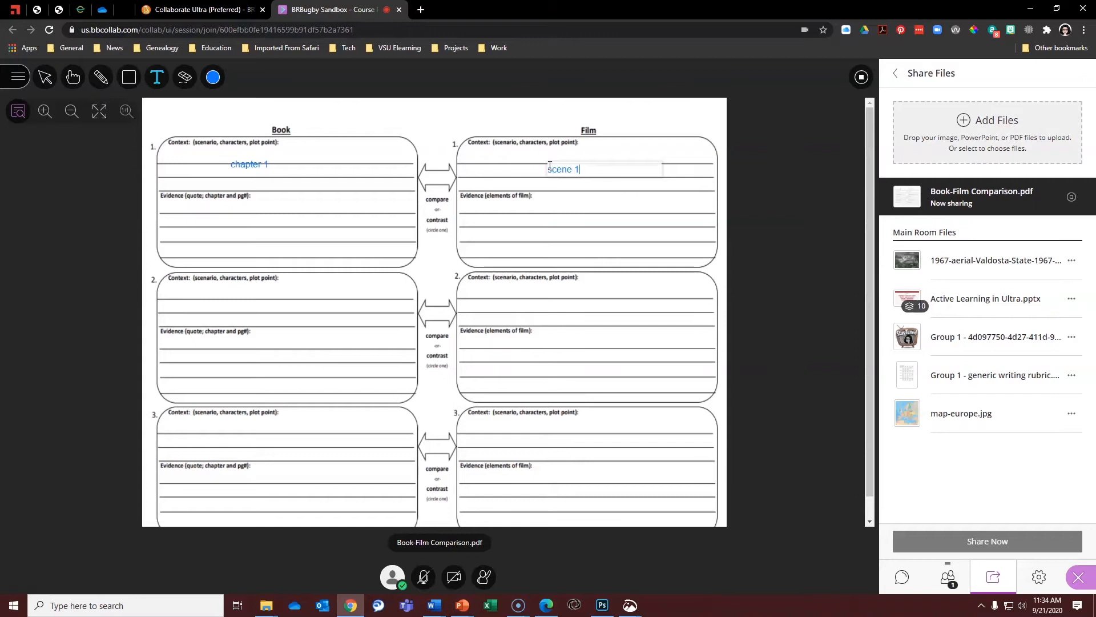
pyautogui.click(629, 210)
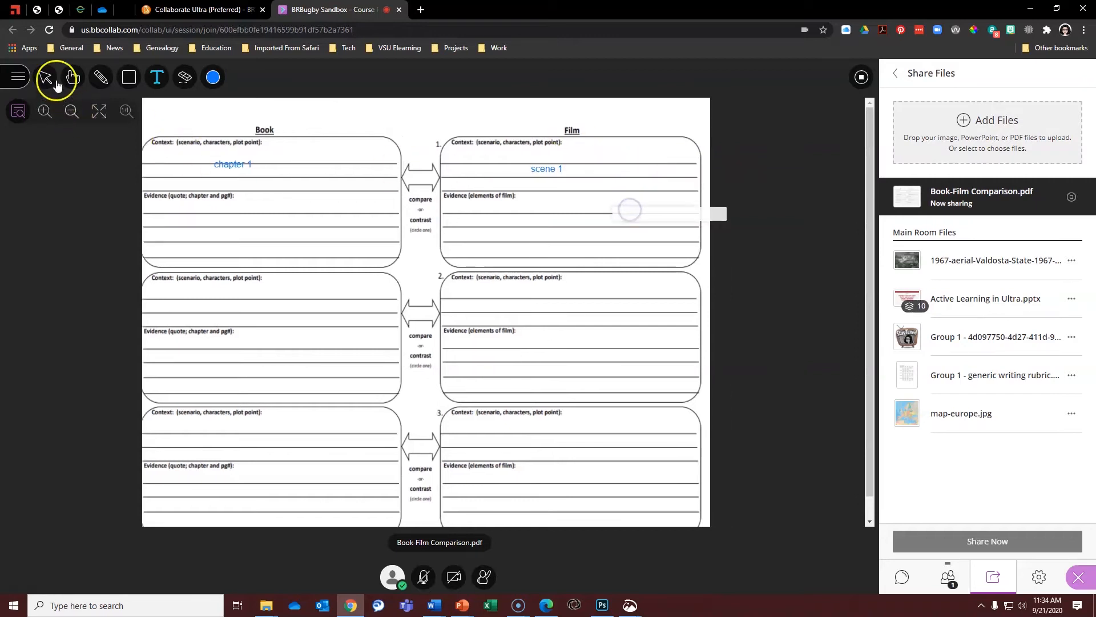
# Move the "chapter 1" and "scene 1" texts up onto the first context lines of their boxes.
pyautogui.click(45, 77)
pyautogui.click(235, 149)
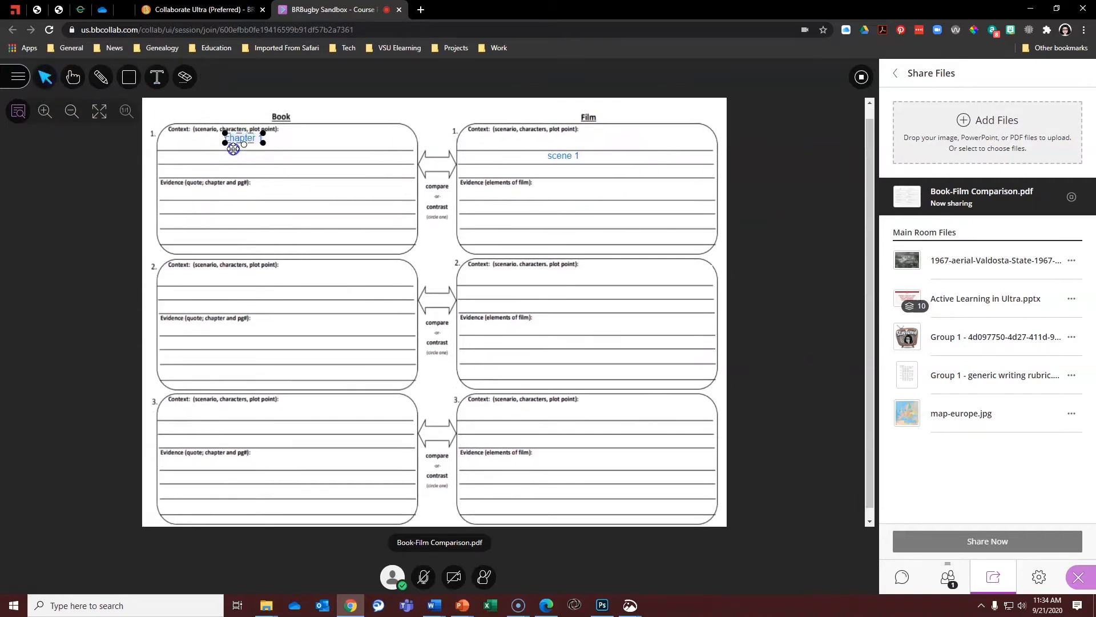
pyautogui.click(558, 155)
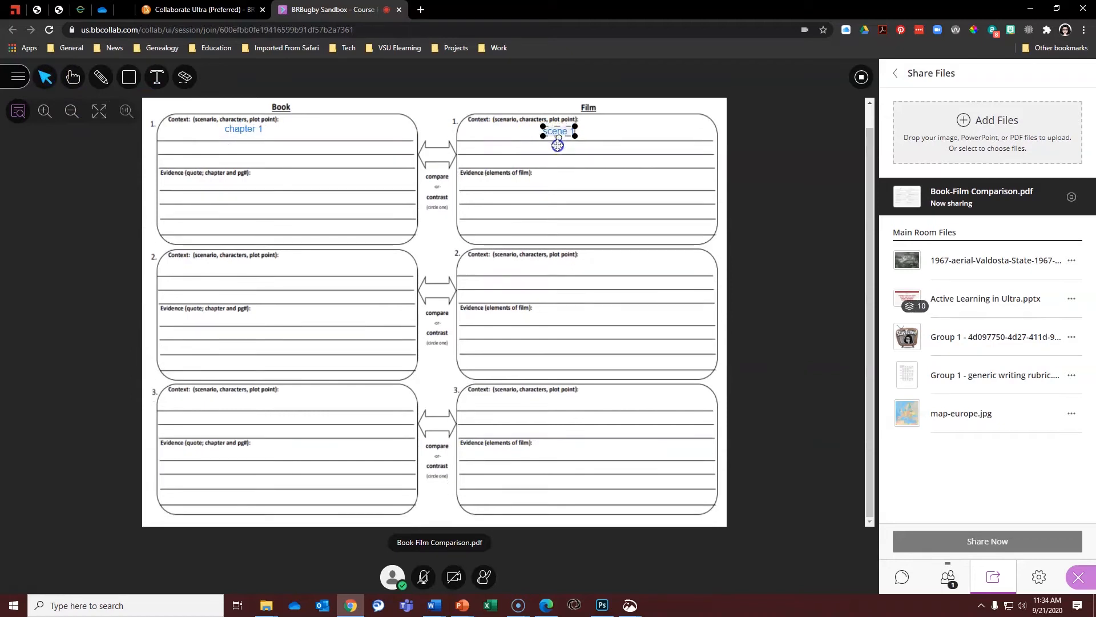
pyautogui.click(229, 209)
# Clear all annotations from the shared Book-Film Comparison PDF.
pyautogui.click(73, 77)
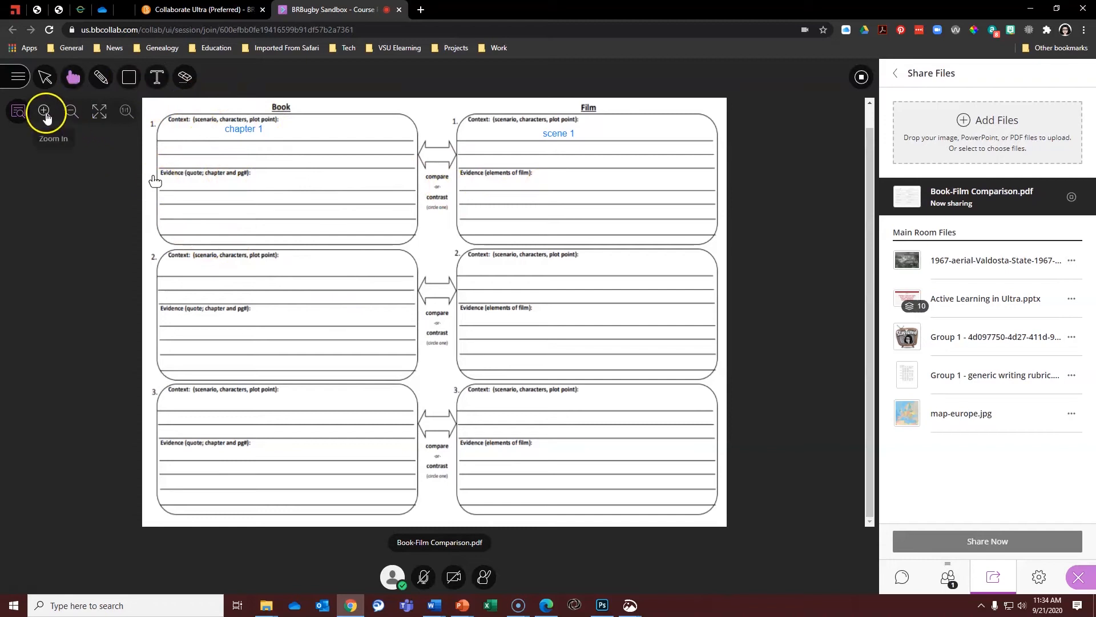
pyautogui.click(46, 77)
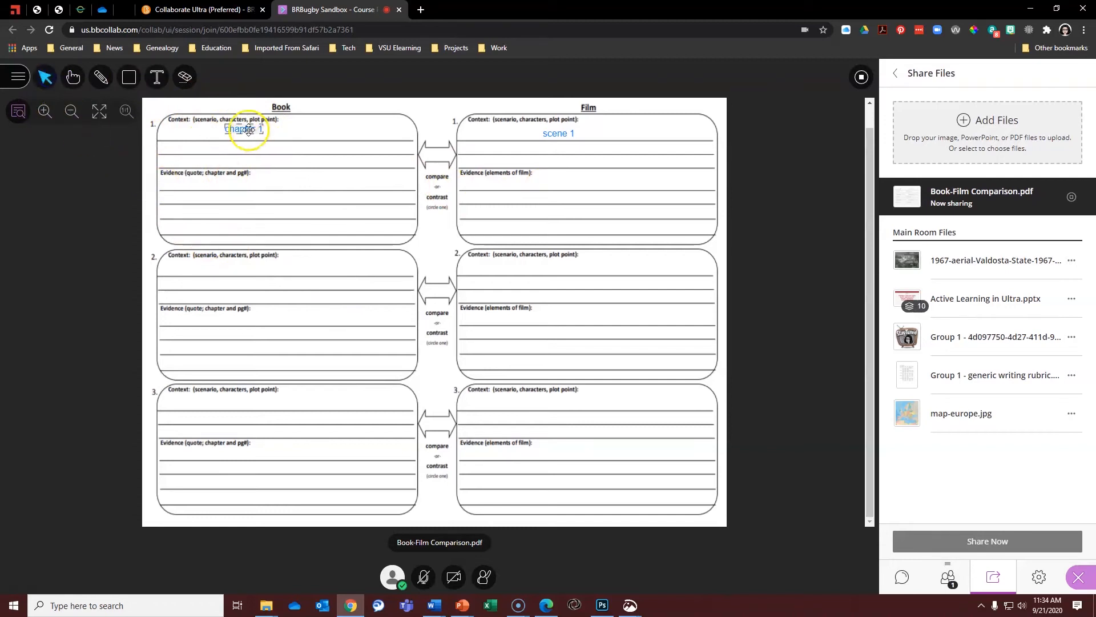
pyautogui.click(183, 80)
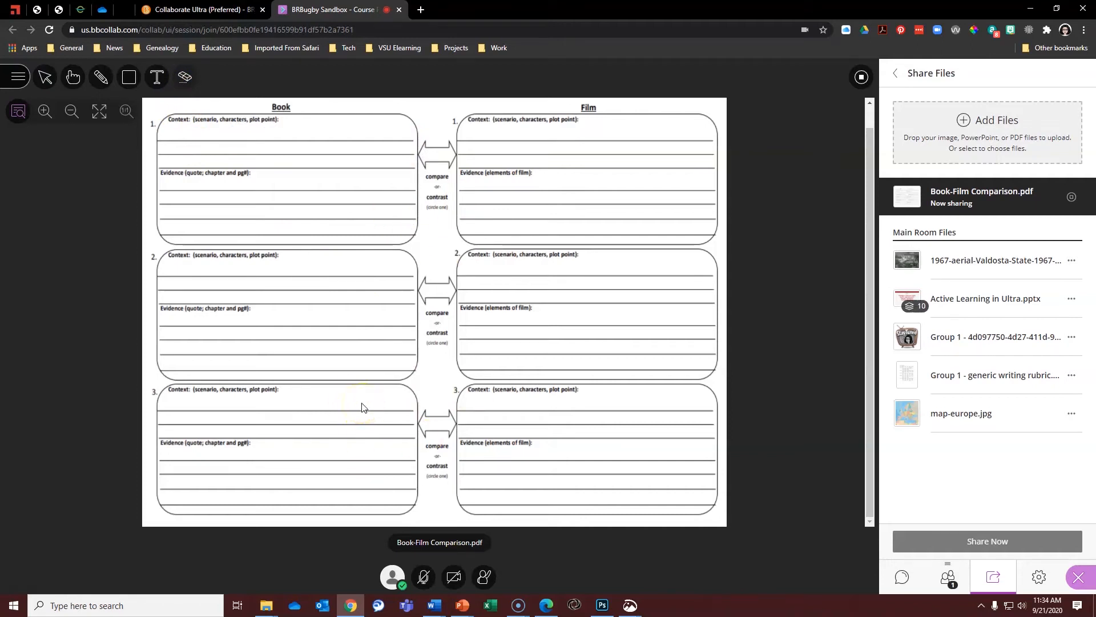
# Stop sharing the PDF and return to the main list of content sharing options.
pyautogui.click(861, 79)
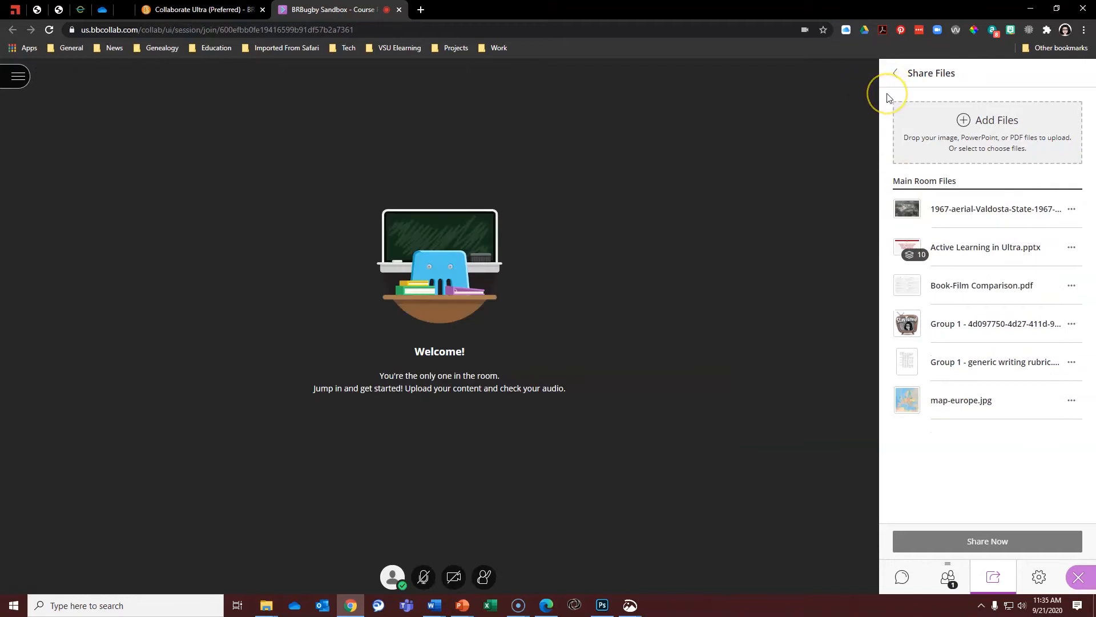
pyautogui.click(20, 593)
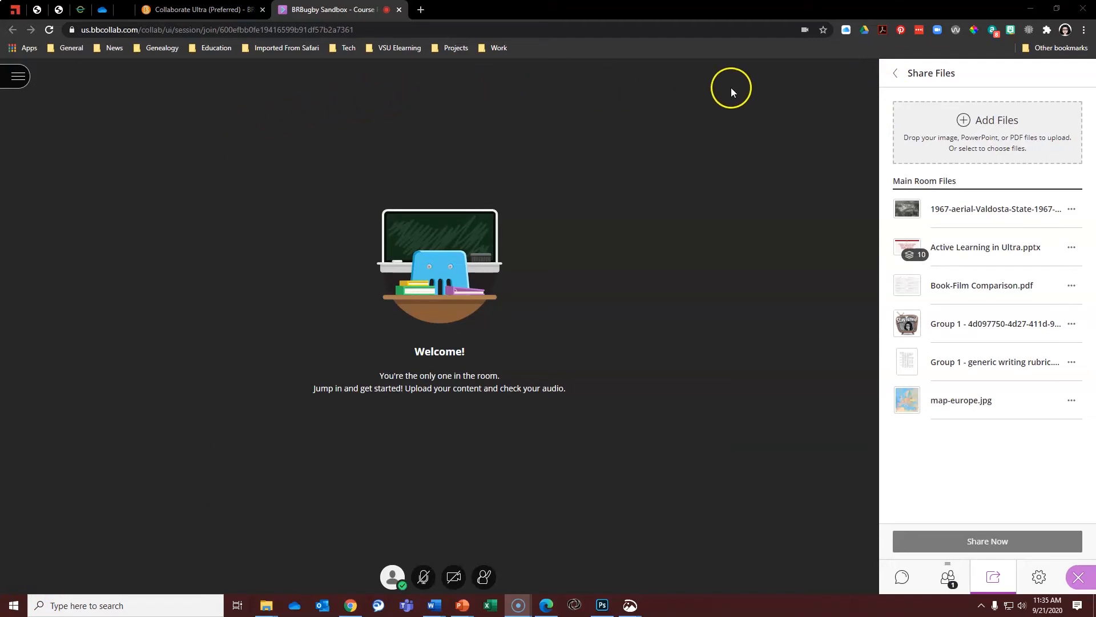
pyautogui.click(896, 73)
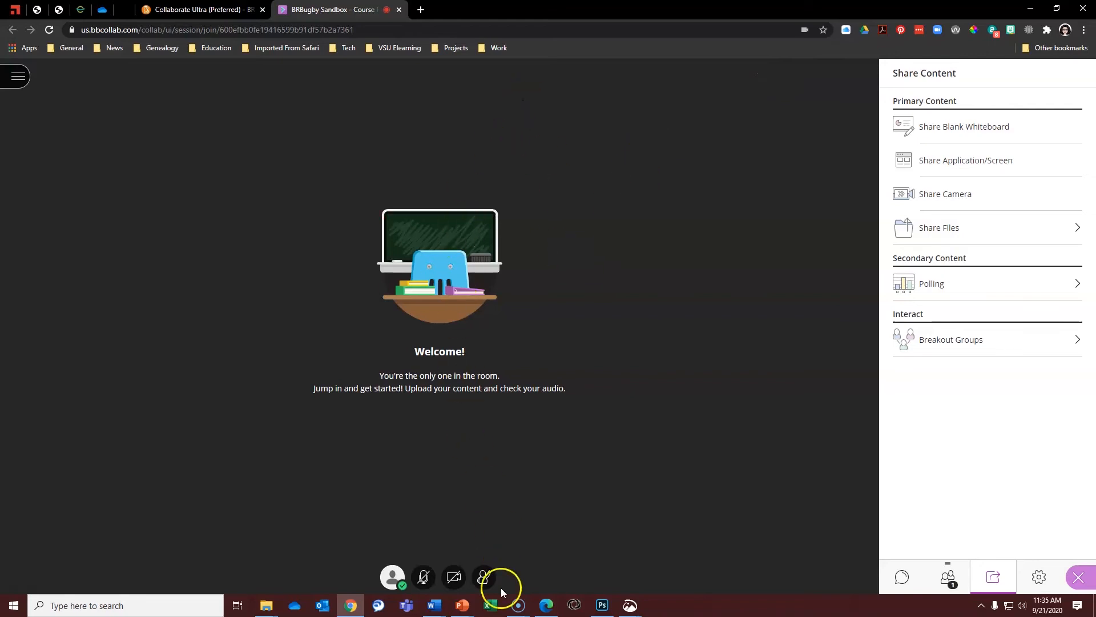
# Switch to the Downloads folder in File Explorer and open perimeter_all with Microsoft Edge.
pyautogui.moveTo(548, 608)
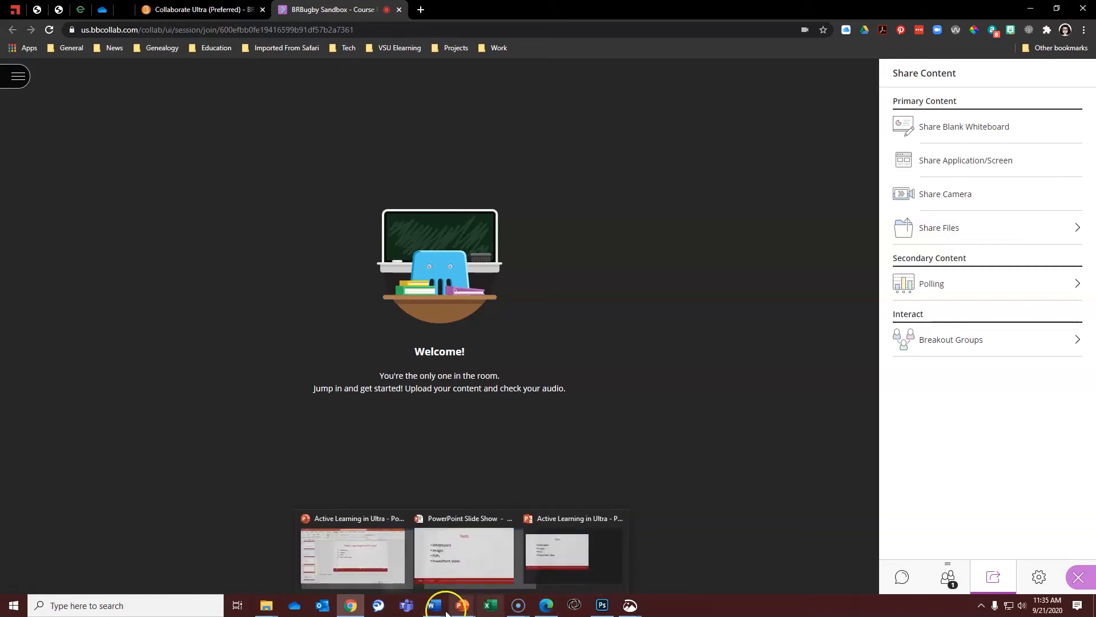
pyautogui.moveTo(266, 604)
pyautogui.click(320, 556)
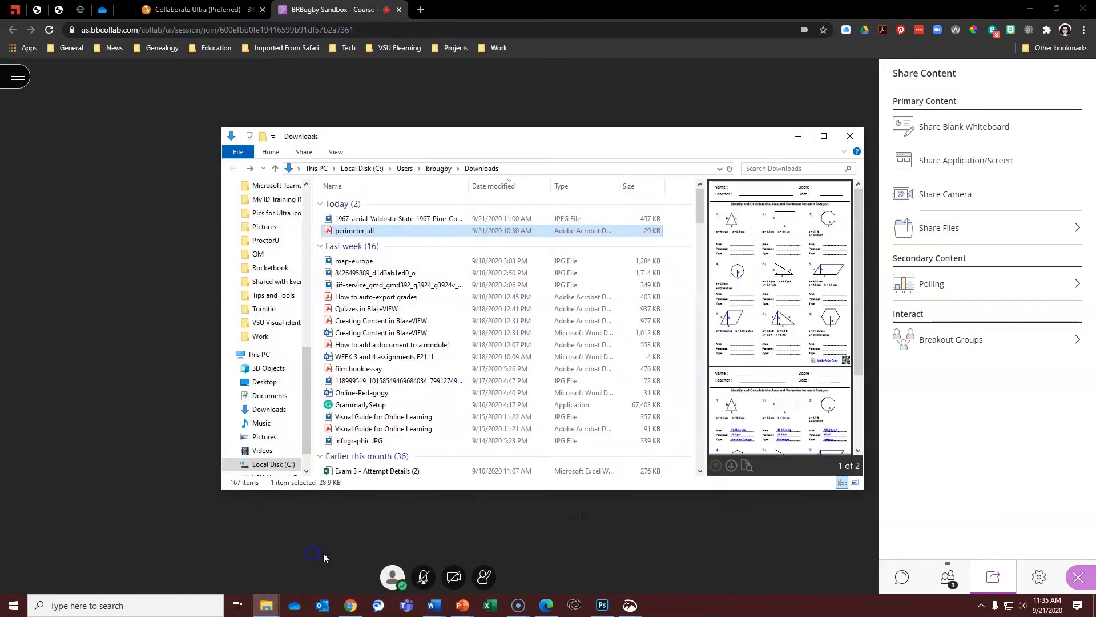
pyautogui.rightClick(346, 234)
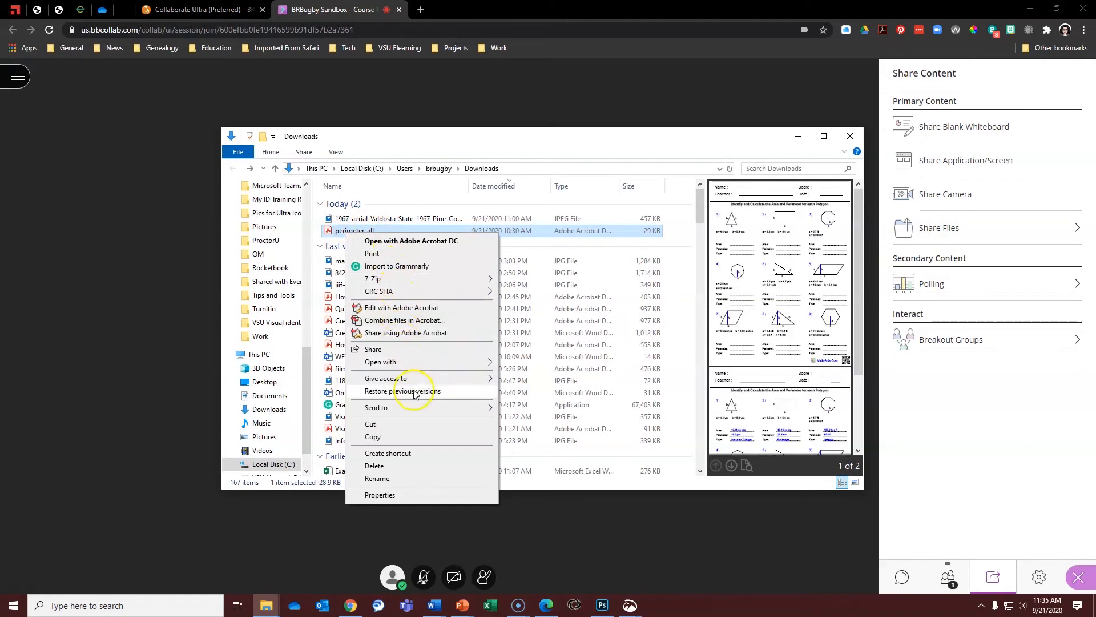
pyautogui.moveTo(425, 365)
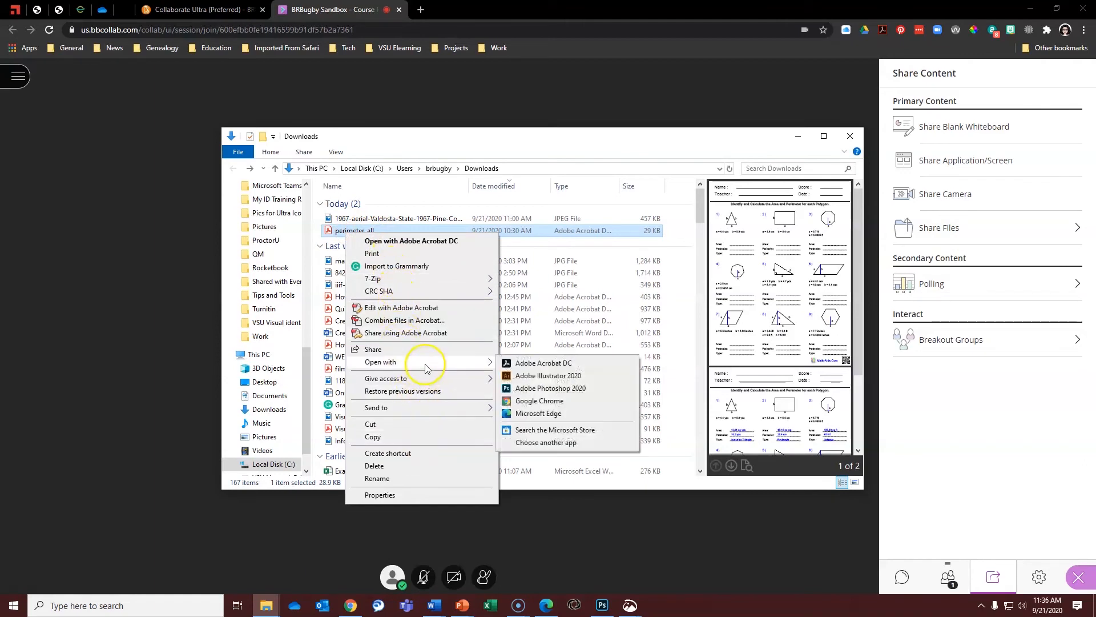
pyautogui.click(542, 416)
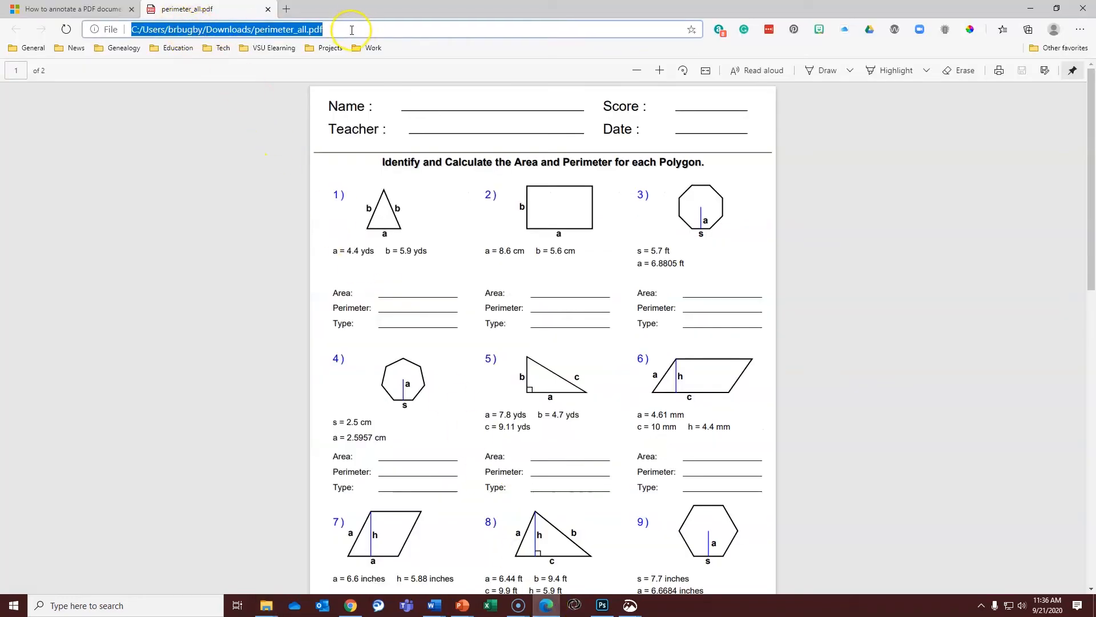
# Draw a blue scribble on problem 1's Area line and handwrite 4.5 on problem 2's Area line.
pyautogui.click(237, 202)
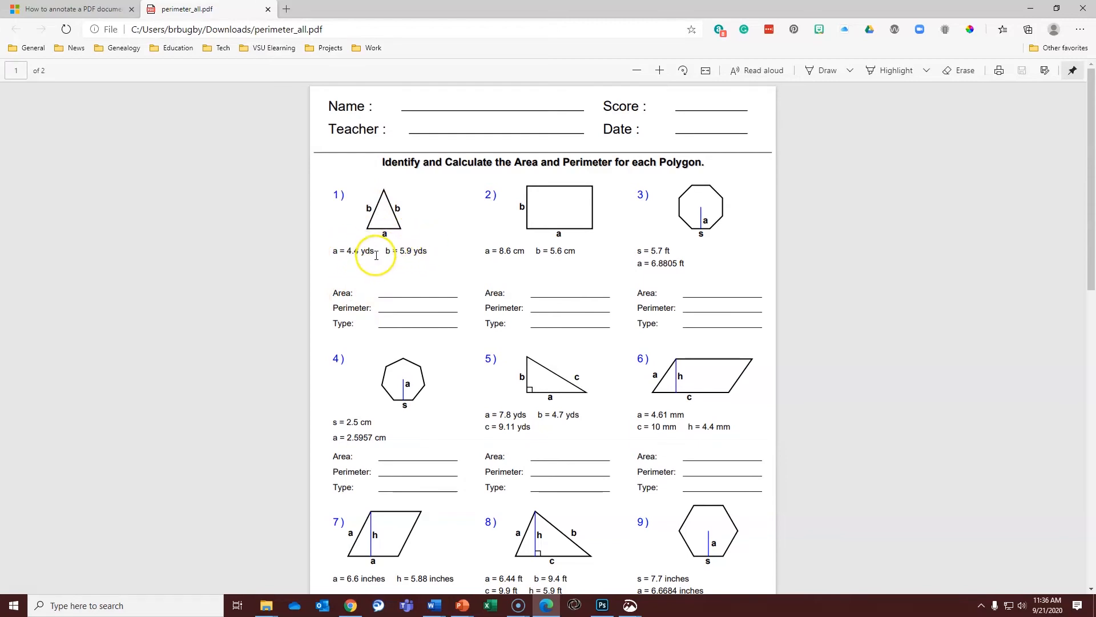
pyautogui.scroll(-4, 384, 260)
pyautogui.scroll(4, 387, 264)
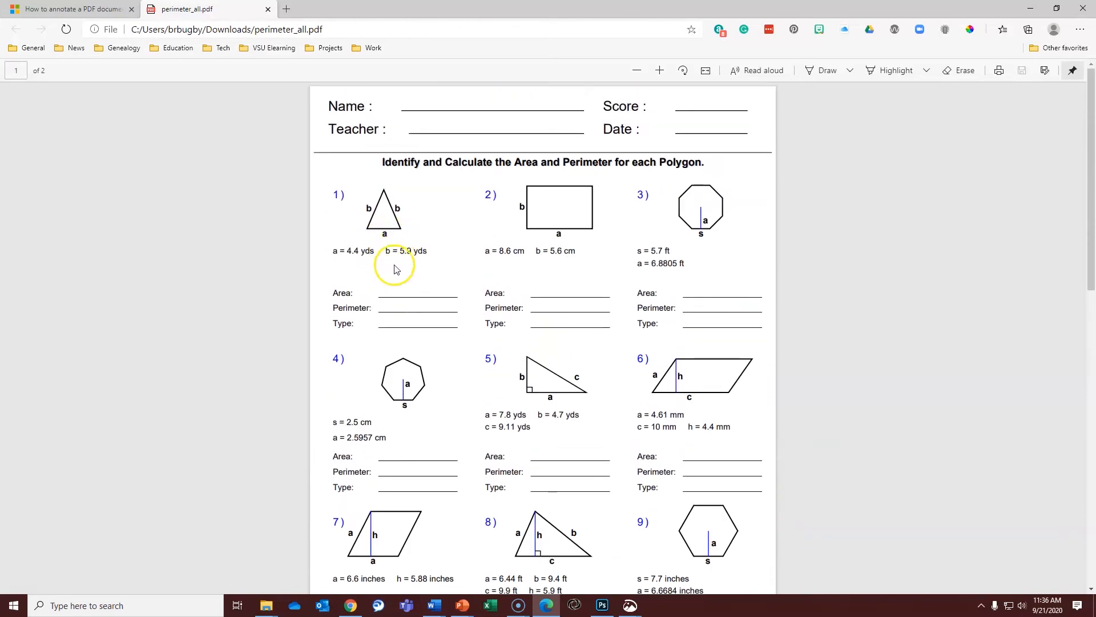
pyautogui.click(826, 70)
pyautogui.moveTo(402, 287)
pyautogui.mouseDown()
pyautogui.moveTo(412, 287)
pyautogui.moveTo(402, 288)
pyautogui.mouseUp()
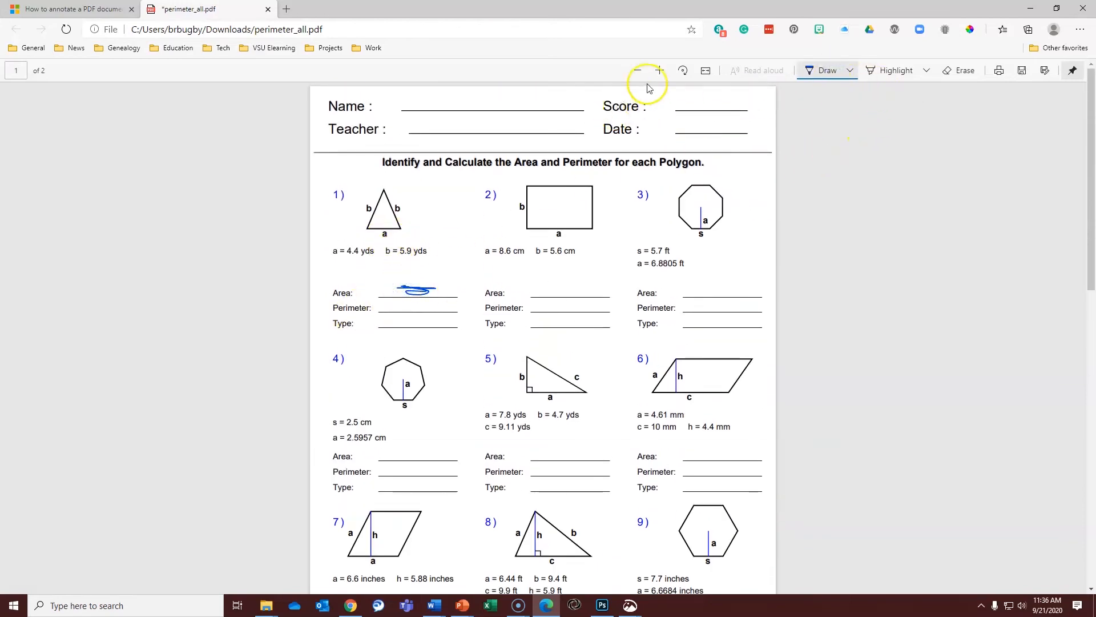
pyautogui.moveTo(548, 284)
pyautogui.mouseDown()
pyautogui.moveTo(591, 280)
pyautogui.moveTo(581, 276)
pyautogui.mouseUp()
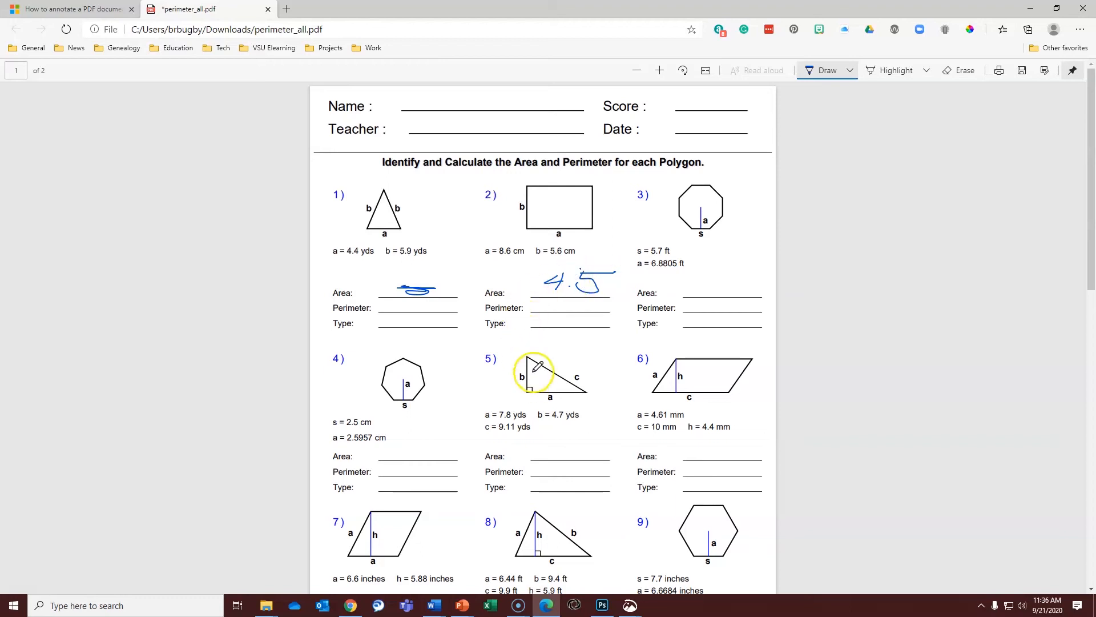
pyautogui.scroll(-12, 536, 368)
pyautogui.scroll(5, 541, 361)
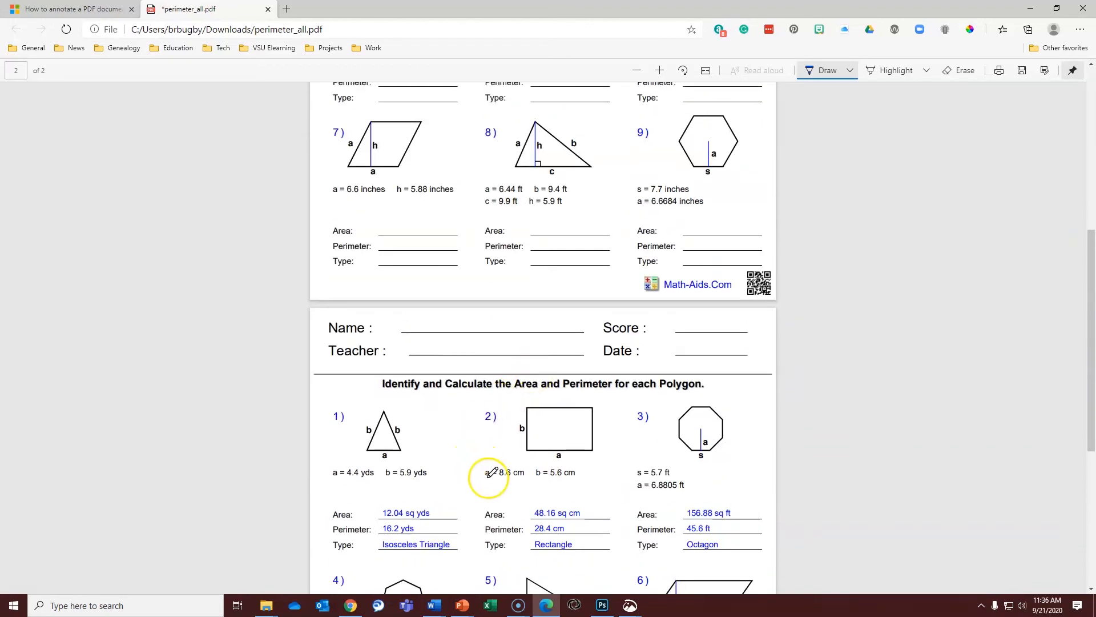
pyautogui.scroll(-5, 488, 474)
pyautogui.scroll(11, 492, 463)
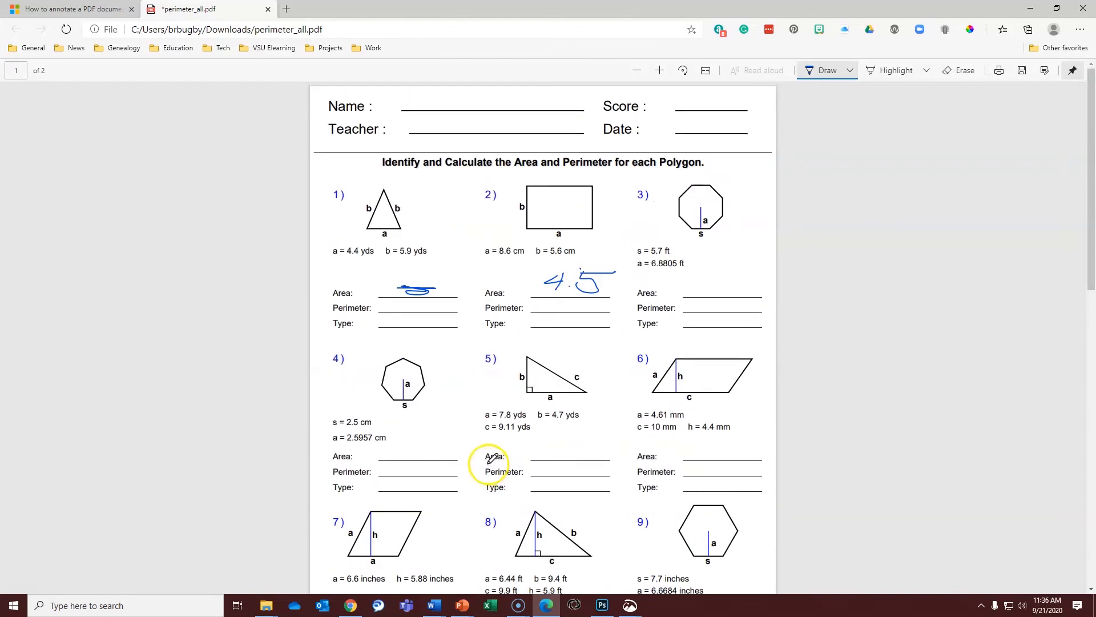
# Look through both pages of the perimeter_all worksheet, from the blank problems to the completed answers on page 2.
pyautogui.scroll(-11, 571, 306)
pyautogui.scroll(8, 571, 331)
pyautogui.scroll(-6, 574, 280)
pyautogui.scroll(5, 564, 304)
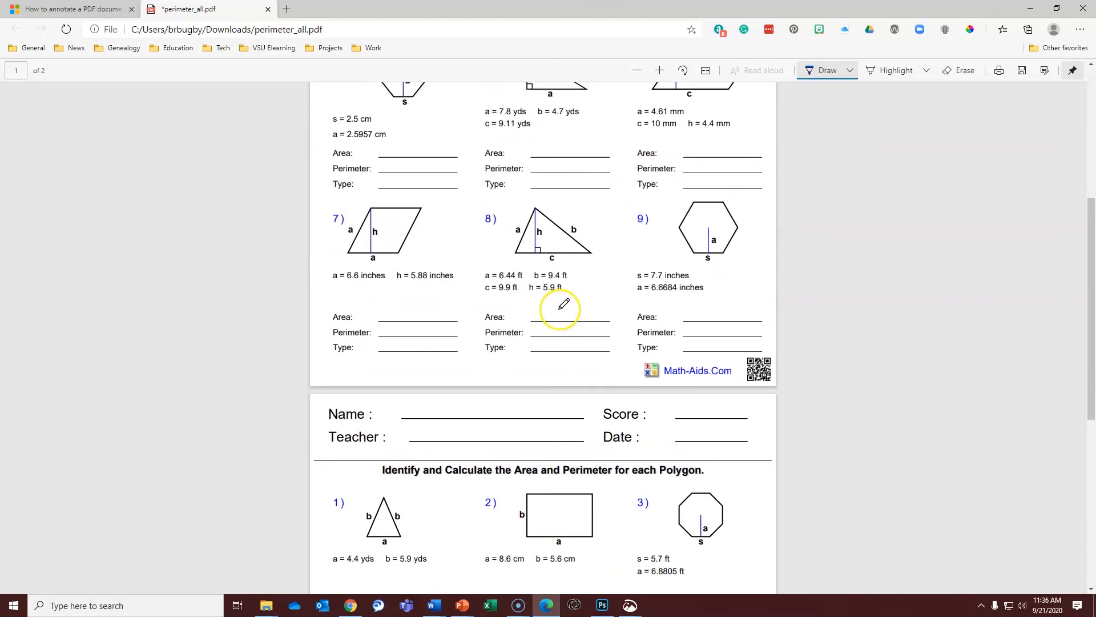
pyautogui.scroll(-5, 564, 305)
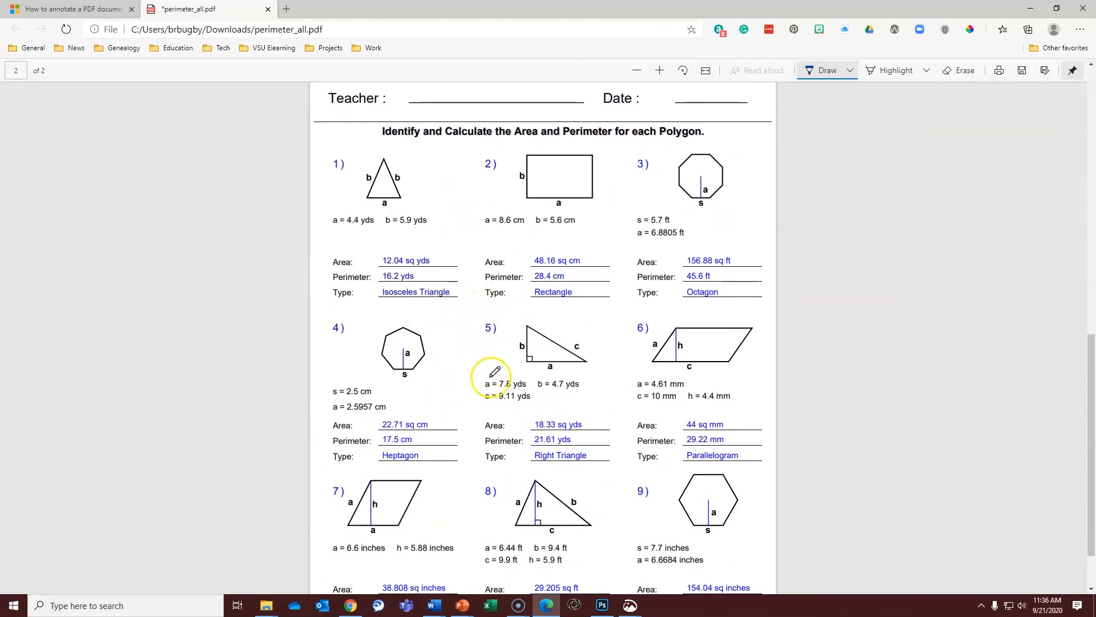
pyautogui.scroll(10, 457, 437)
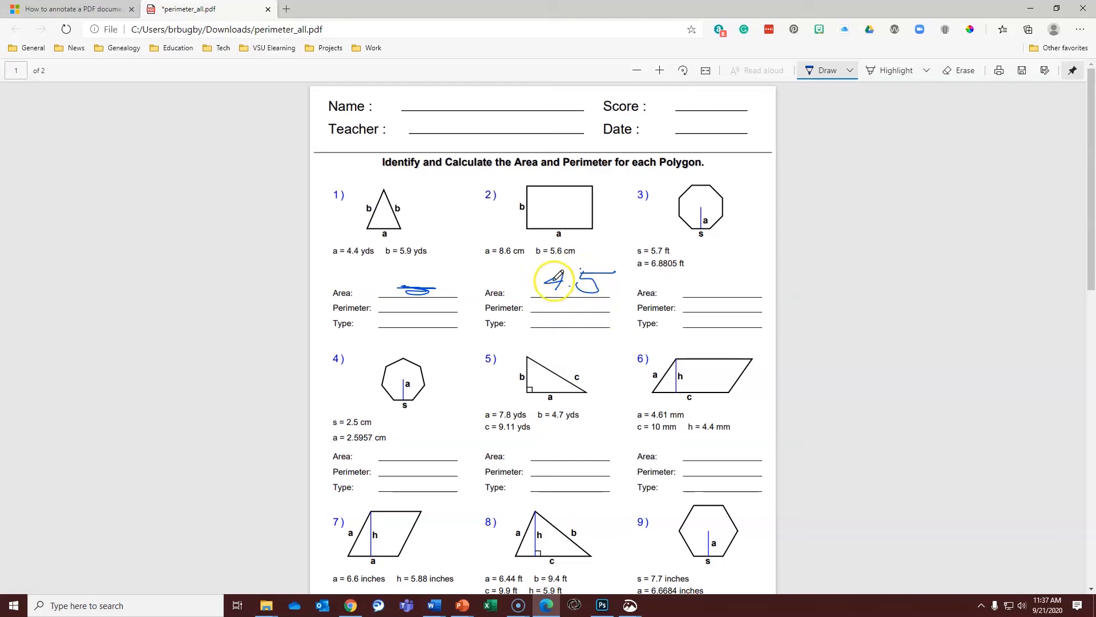
pyautogui.scroll(-5, 562, 302)
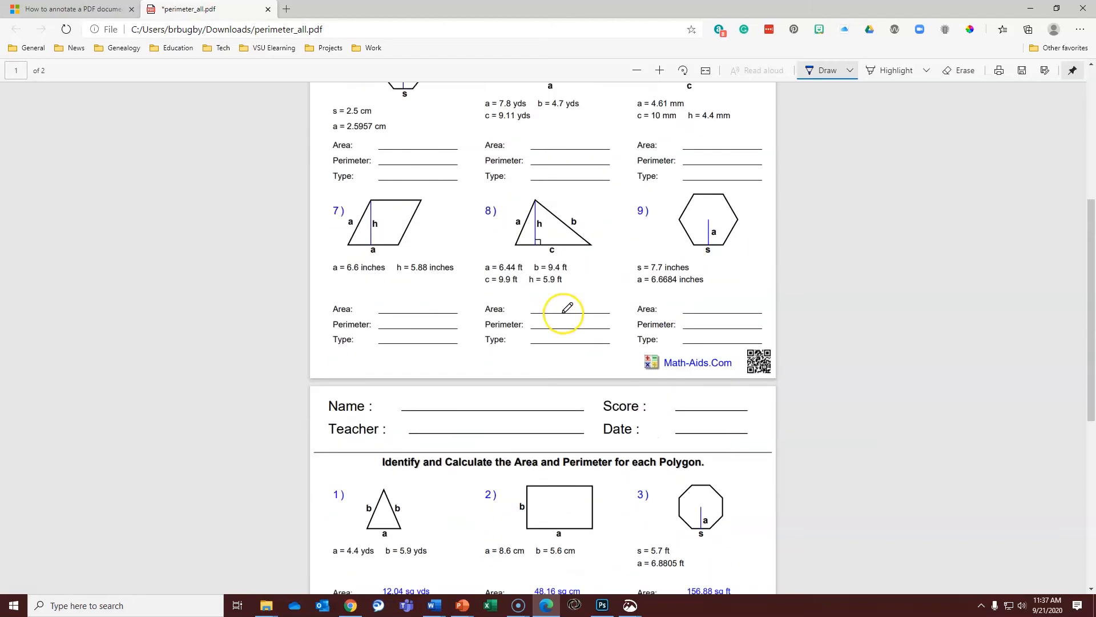
pyautogui.scroll(-6, 565, 311)
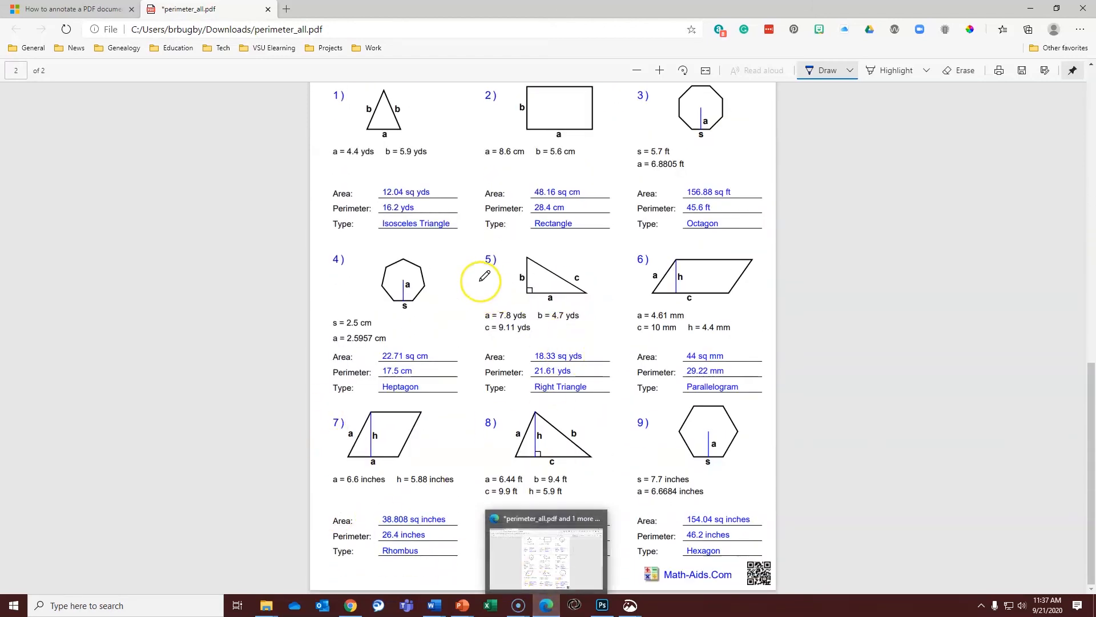
# Switch to the Collaborate session in Chrome and share Active Learning in Ultra.pptx starting from slide 8, the favorite tool question.
pyautogui.moveTo(351, 607)
pyautogui.click(339, 552)
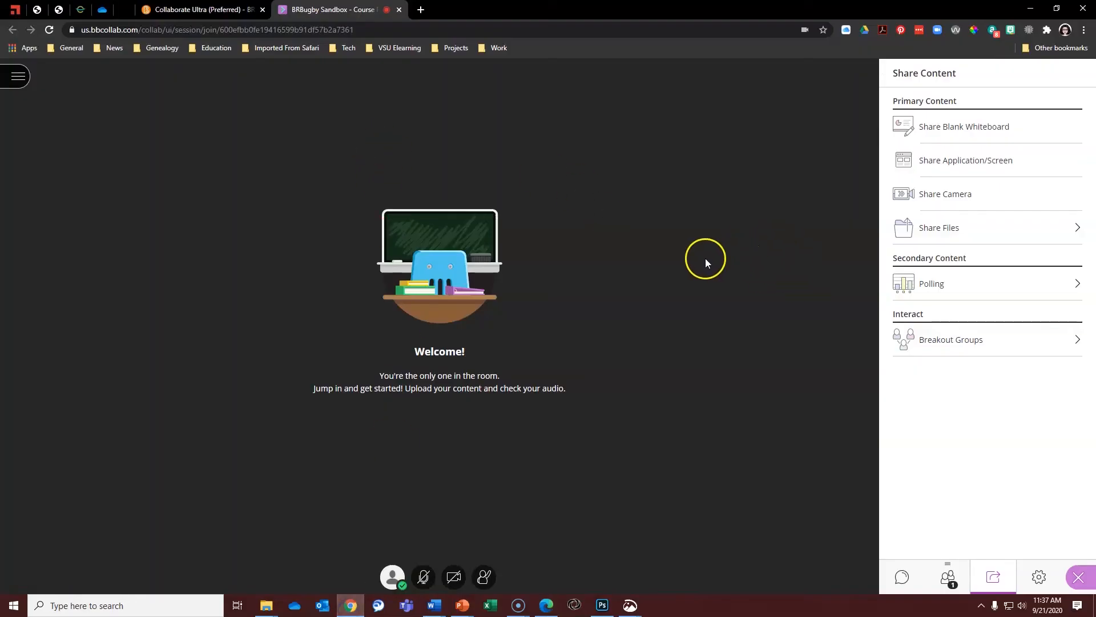
pyautogui.click(971, 226)
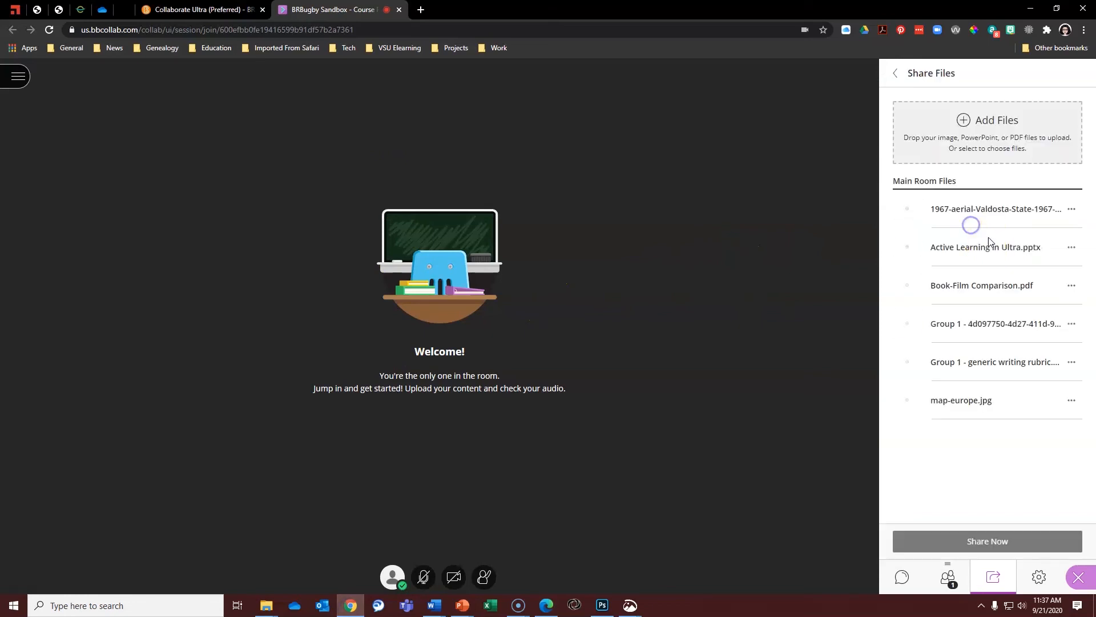
pyautogui.click(973, 245)
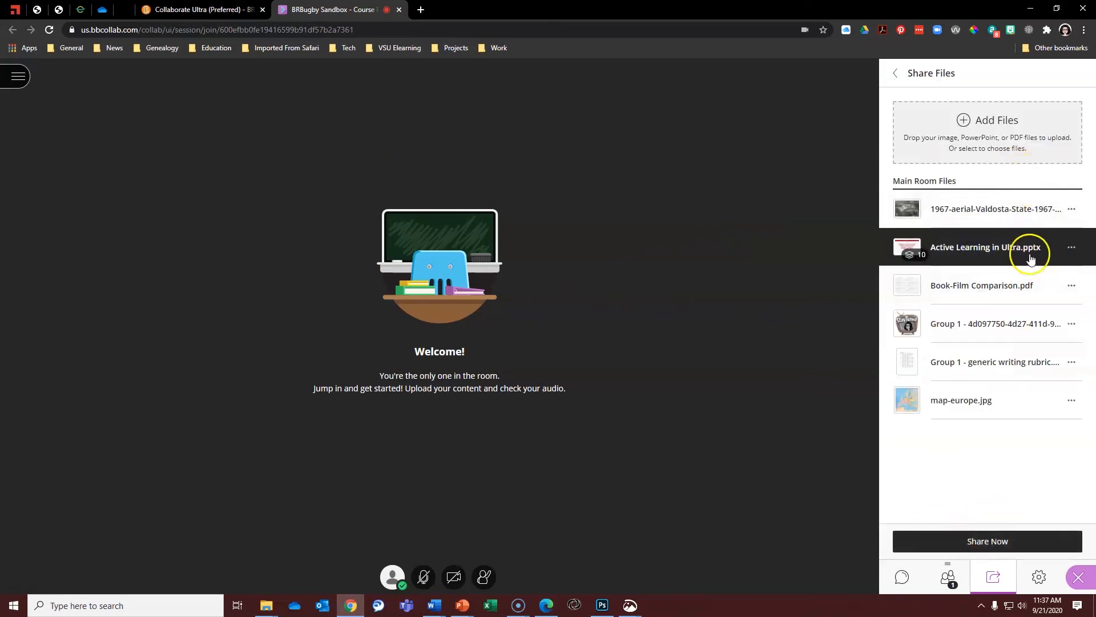
pyautogui.click(994, 545)
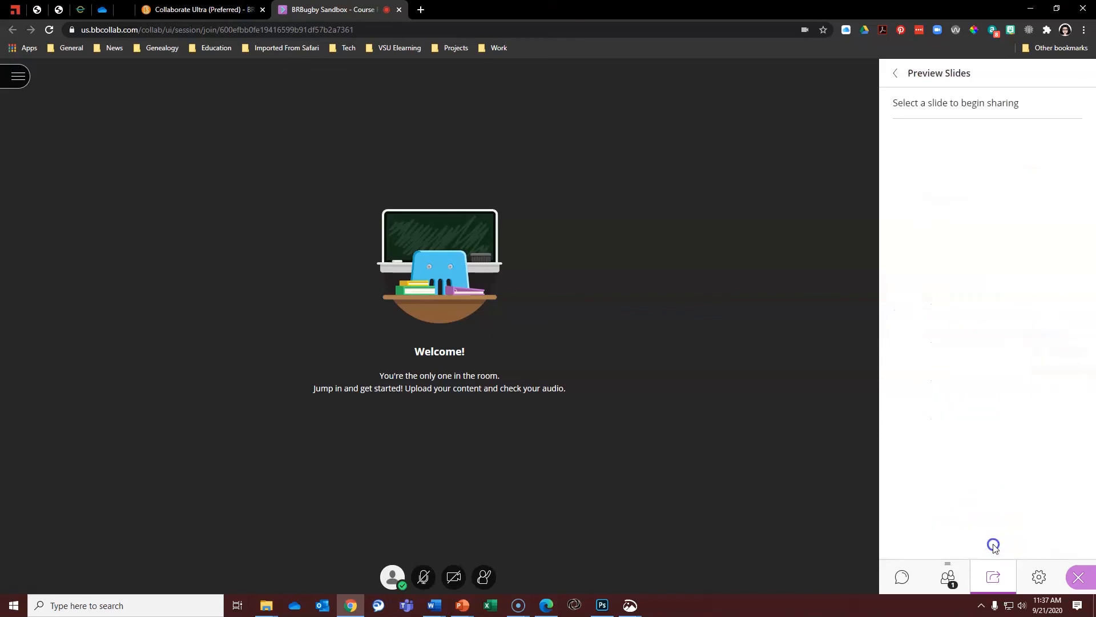
pyautogui.scroll(-4, 1009, 400)
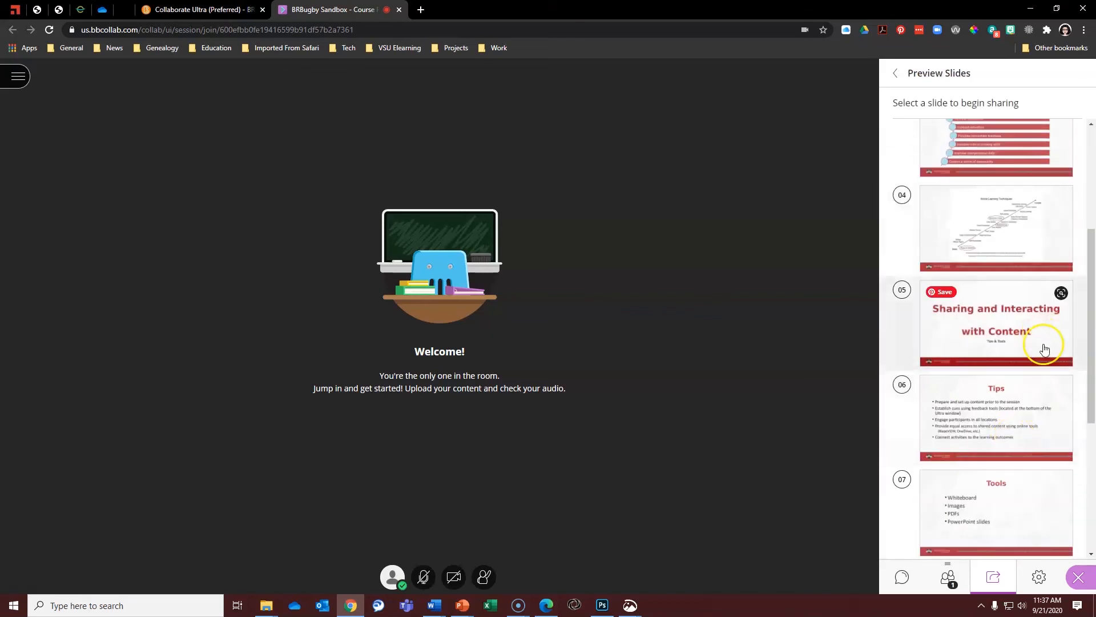
pyautogui.scroll(-5, 1043, 341)
pyautogui.click(984, 322)
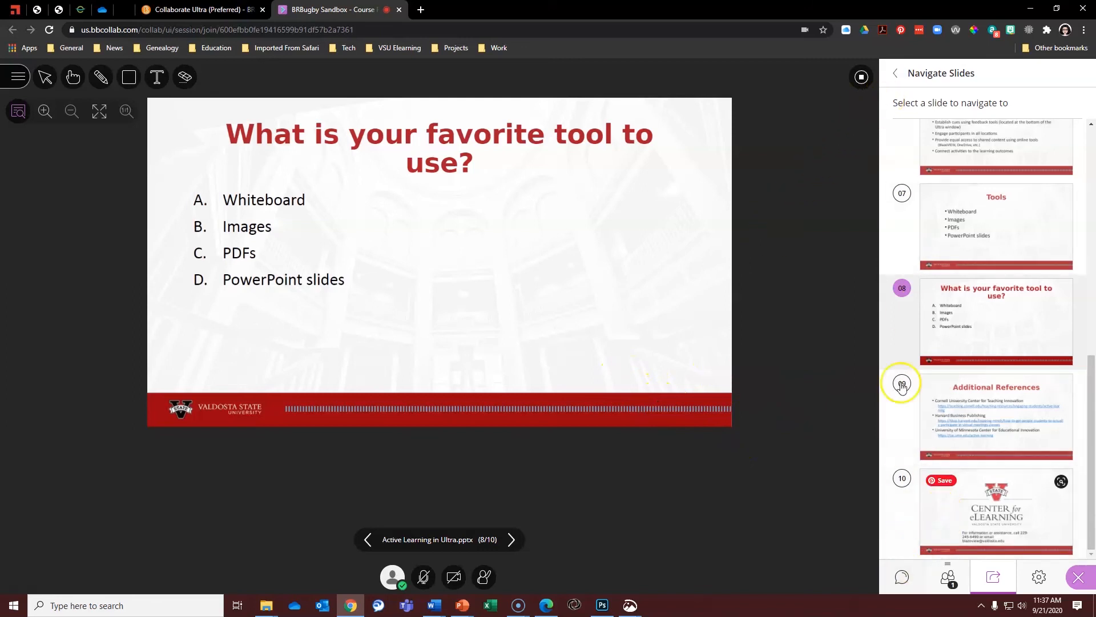
# Create and start a multiple-choice poll titled Favorite Tool with the answer choices Whiteboard, Images, PDFs and Powerpoint.
pyautogui.click(897, 74)
pyautogui.click(896, 73)
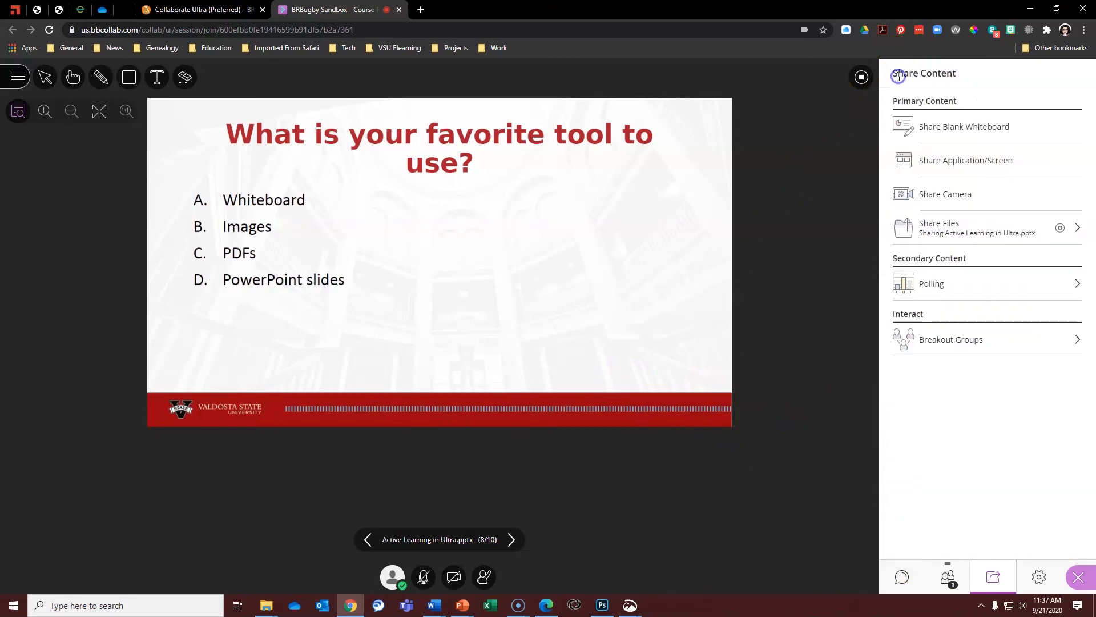
pyautogui.click(932, 285)
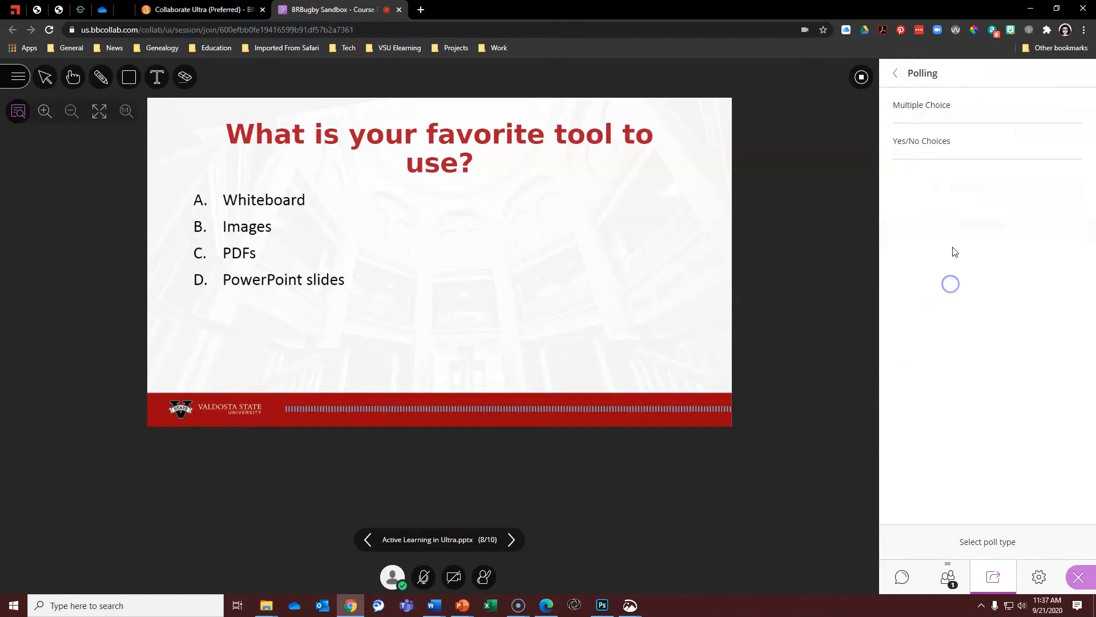
pyautogui.click(932, 112)
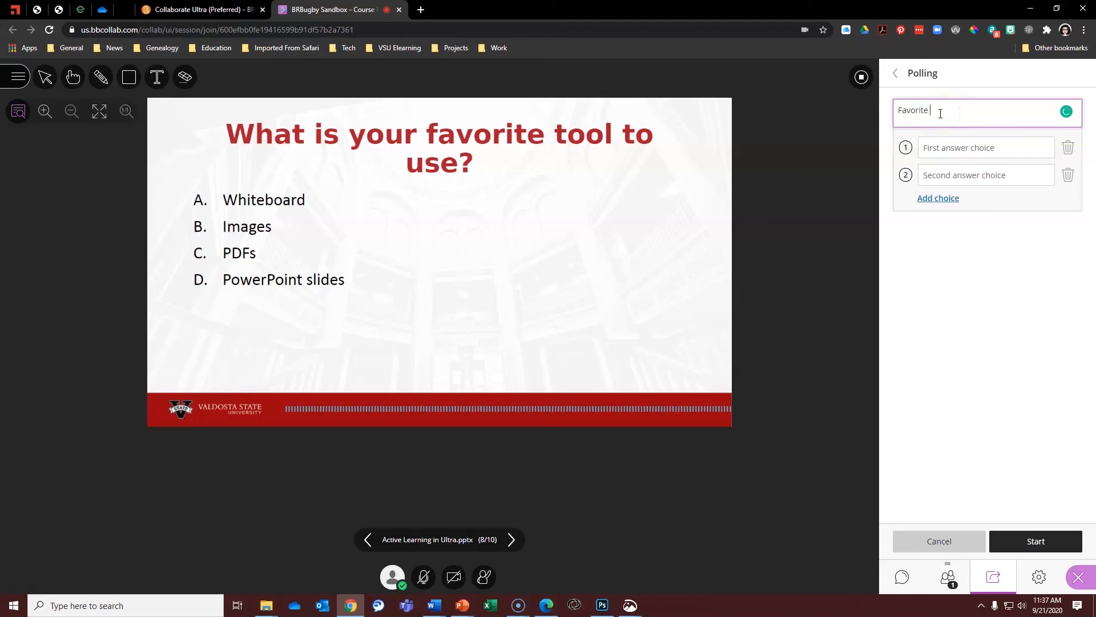
pyautogui.click(968, 147)
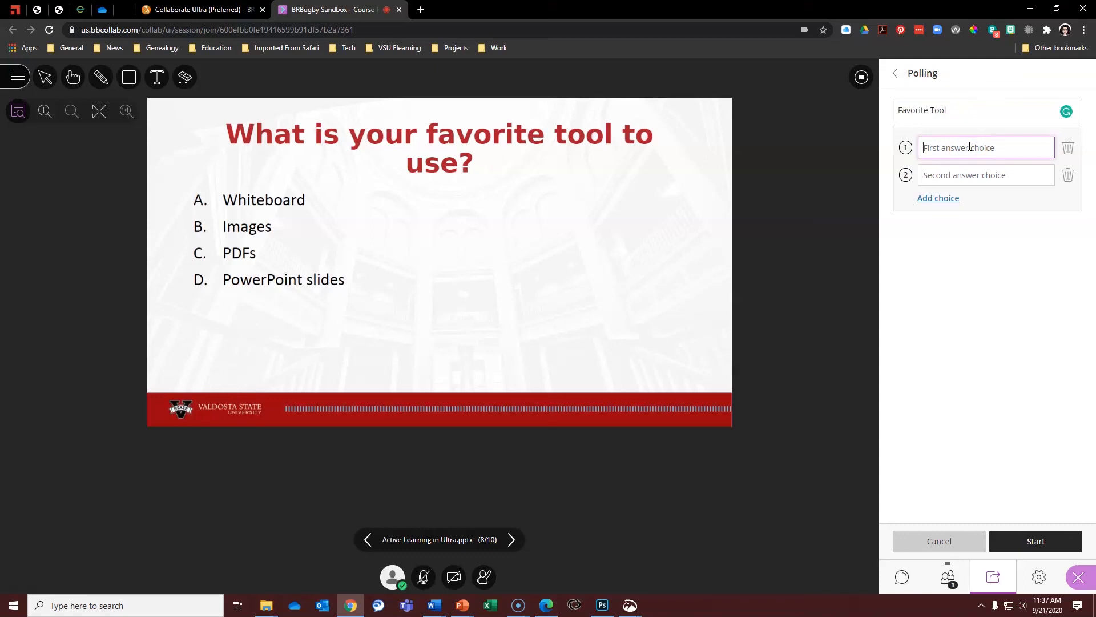
pyautogui.press('Tab')
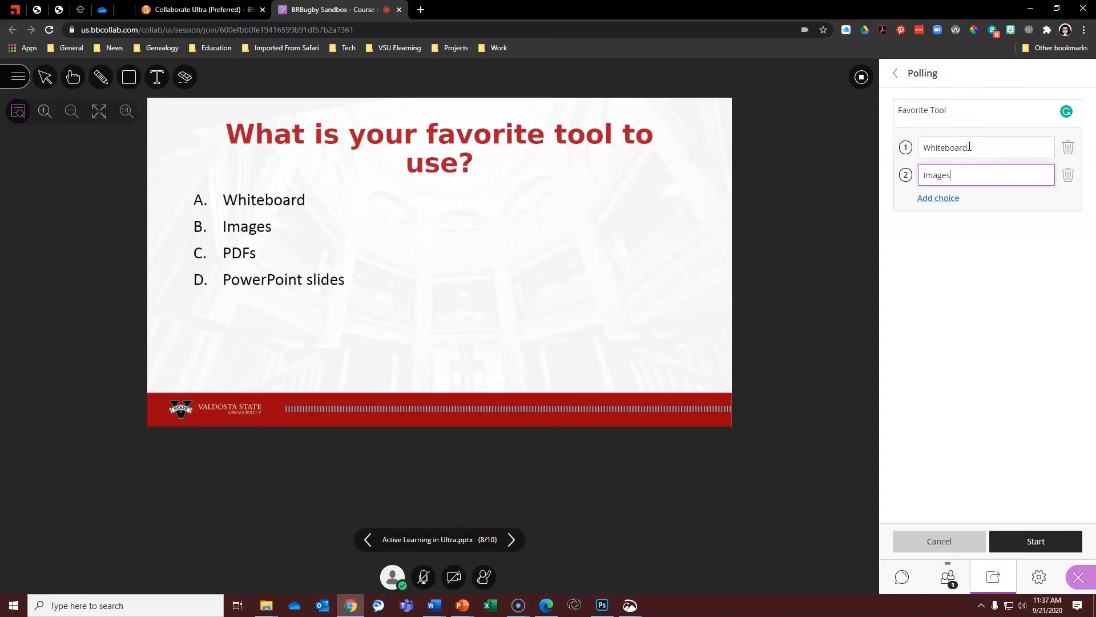
pyautogui.click(946, 198)
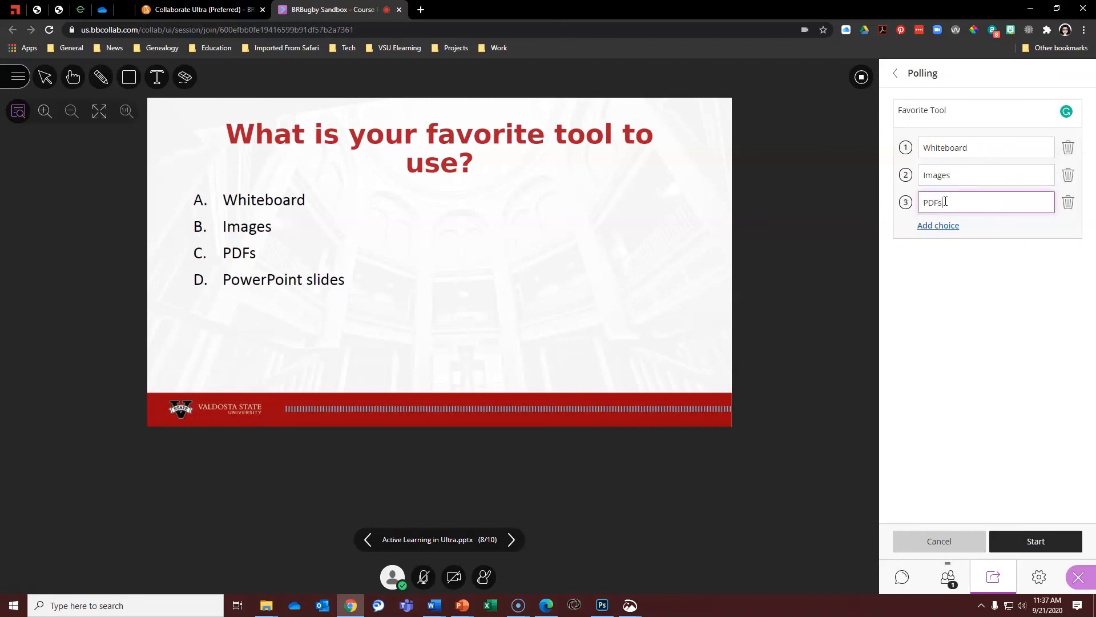
pyautogui.click(938, 225)
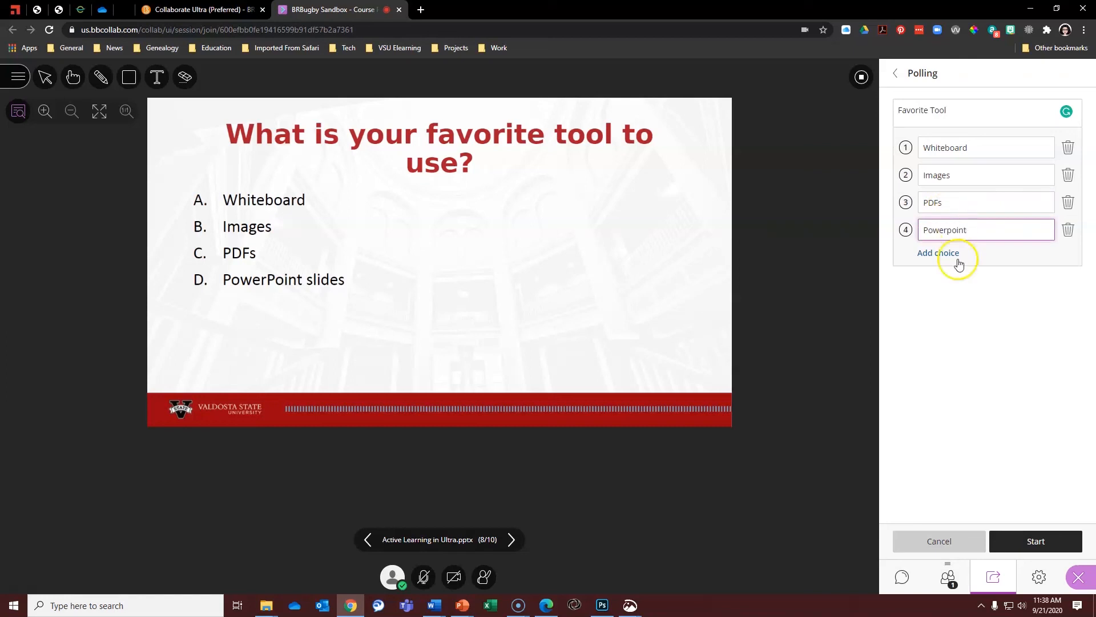
pyautogui.click(1030, 539)
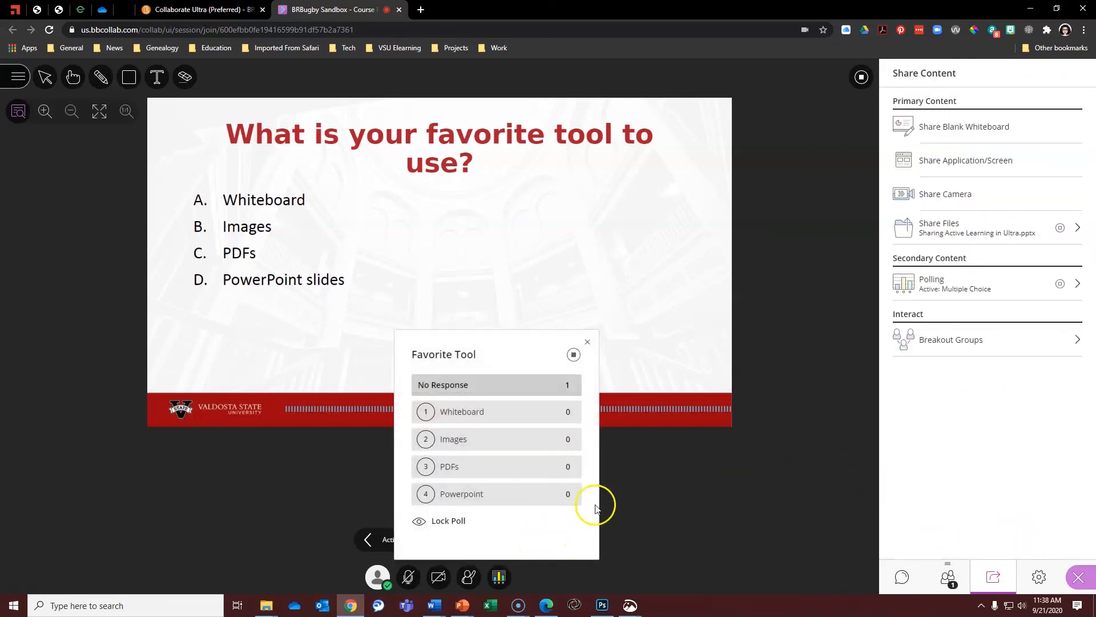
# Vote for Whiteboard in the Favorite Tool poll and detach the attendee list so it sits beside the shared slide.
pyautogui.click(426, 412)
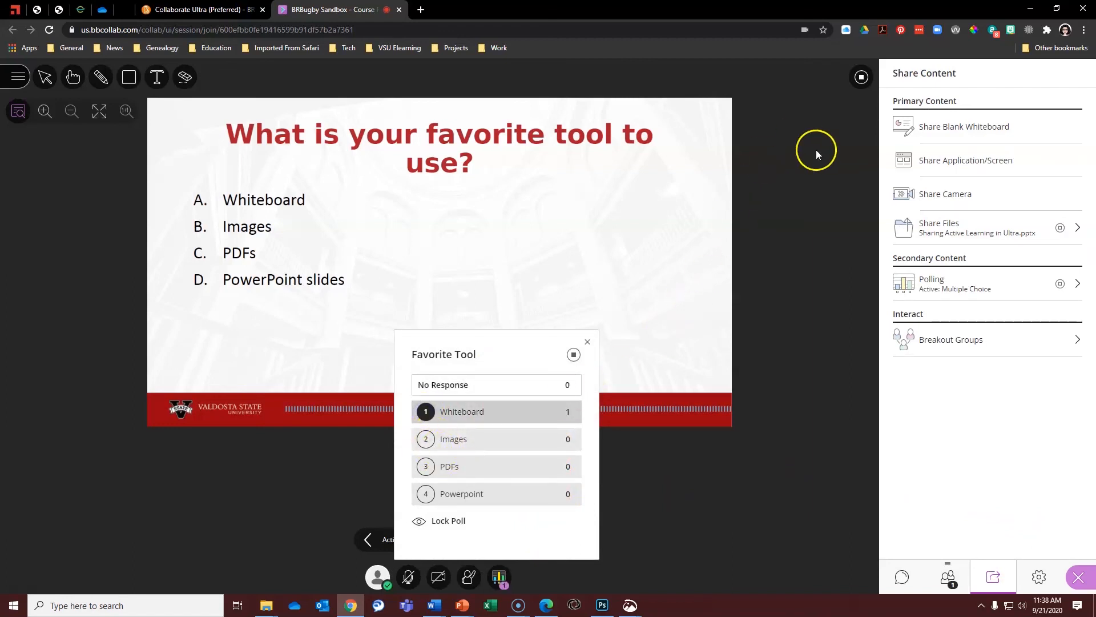
pyautogui.moveTo(948, 577); pyautogui.dragTo(835, 506)
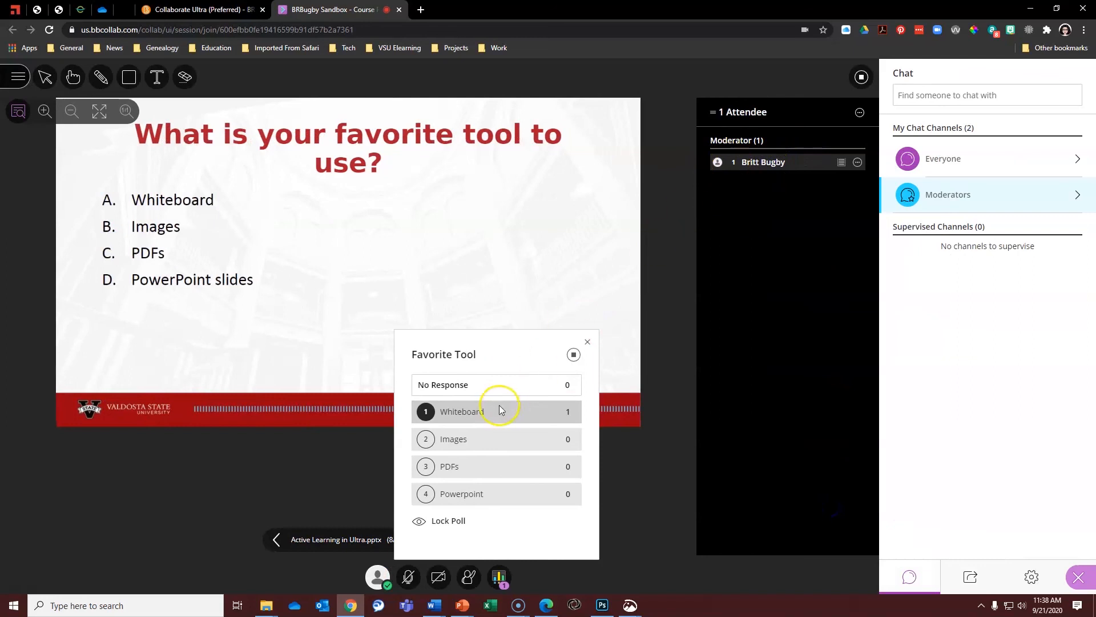
# Change the poll vote to Images, PDFs and finally Powerpoint, and end the Favorite Tool poll.
pyautogui.click(470, 440)
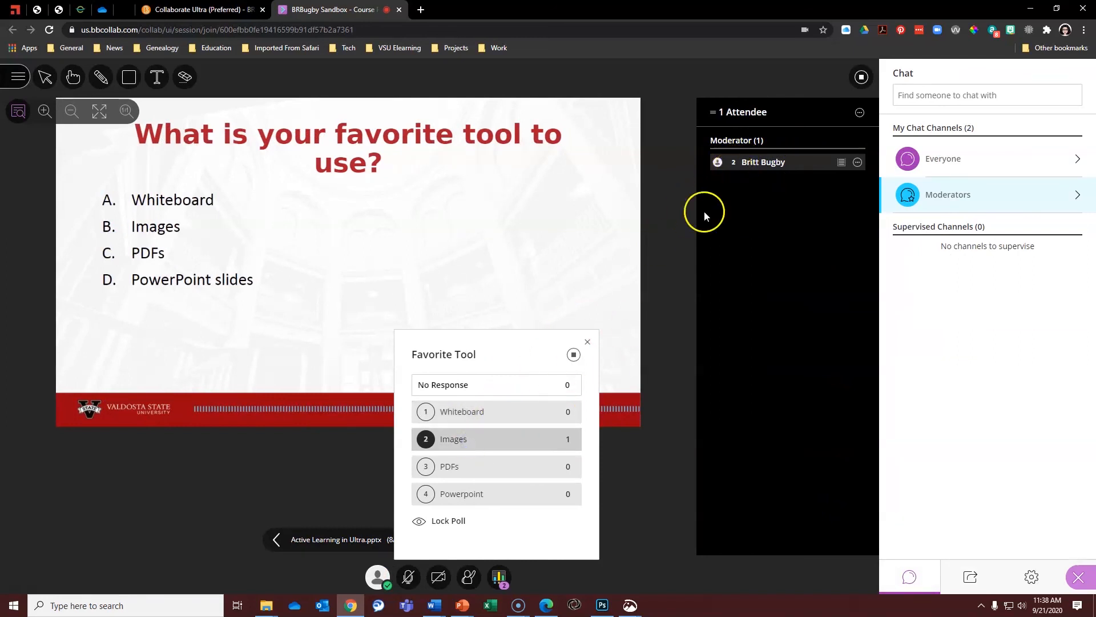
pyautogui.click(482, 465)
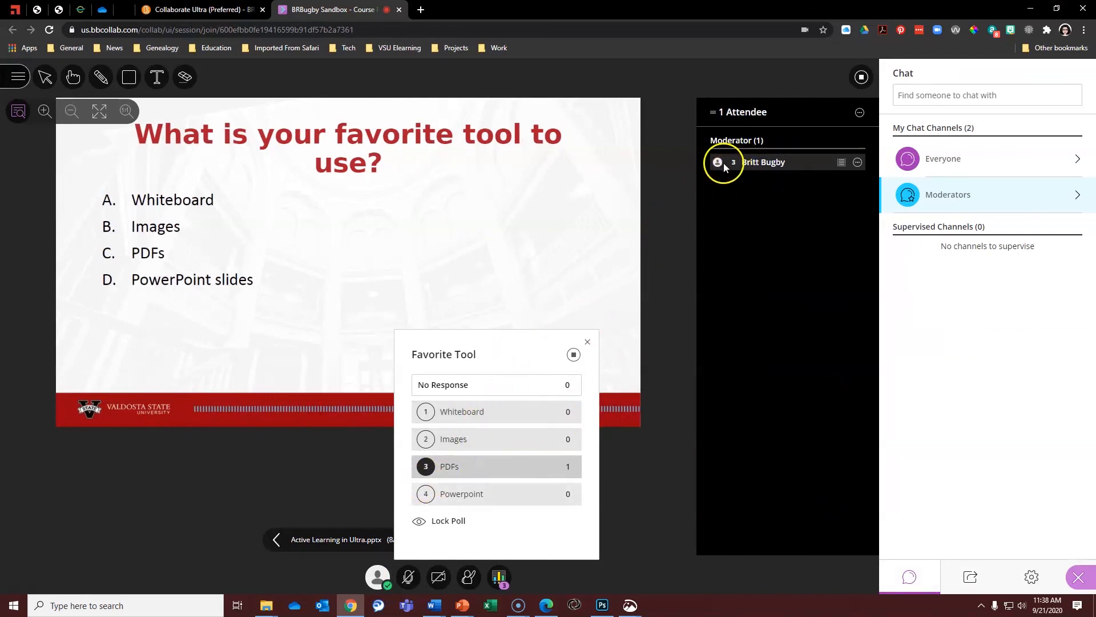
pyautogui.click(437, 494)
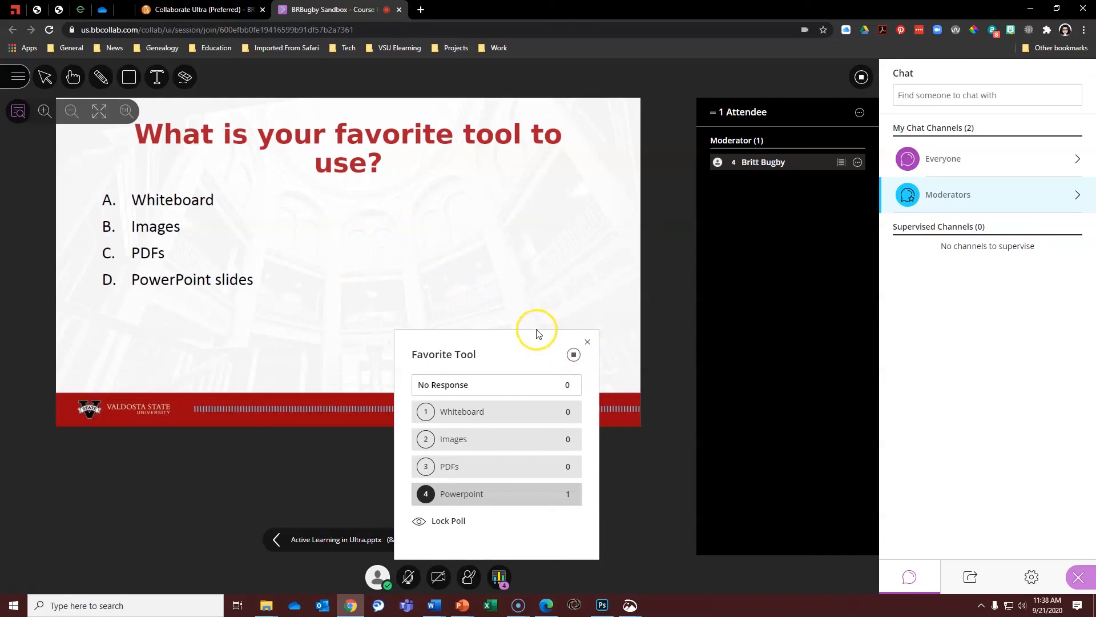
pyautogui.click(574, 355)
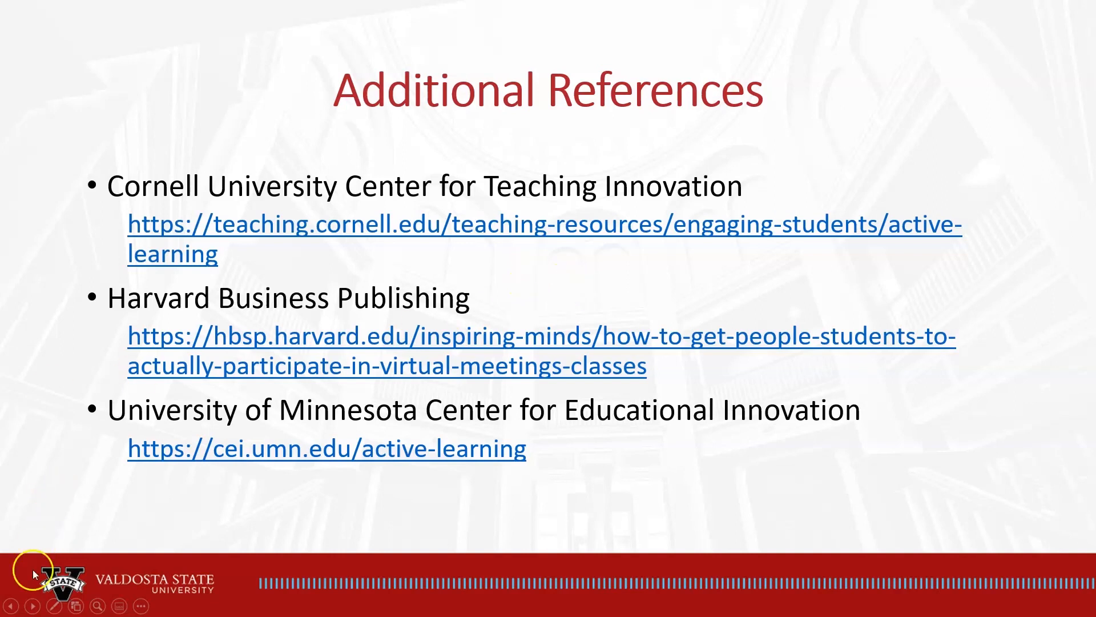
# Advance the PowerPoint slide show from Additional References to the closing Center for eLearning contact slide.
pyautogui.click(33, 606)
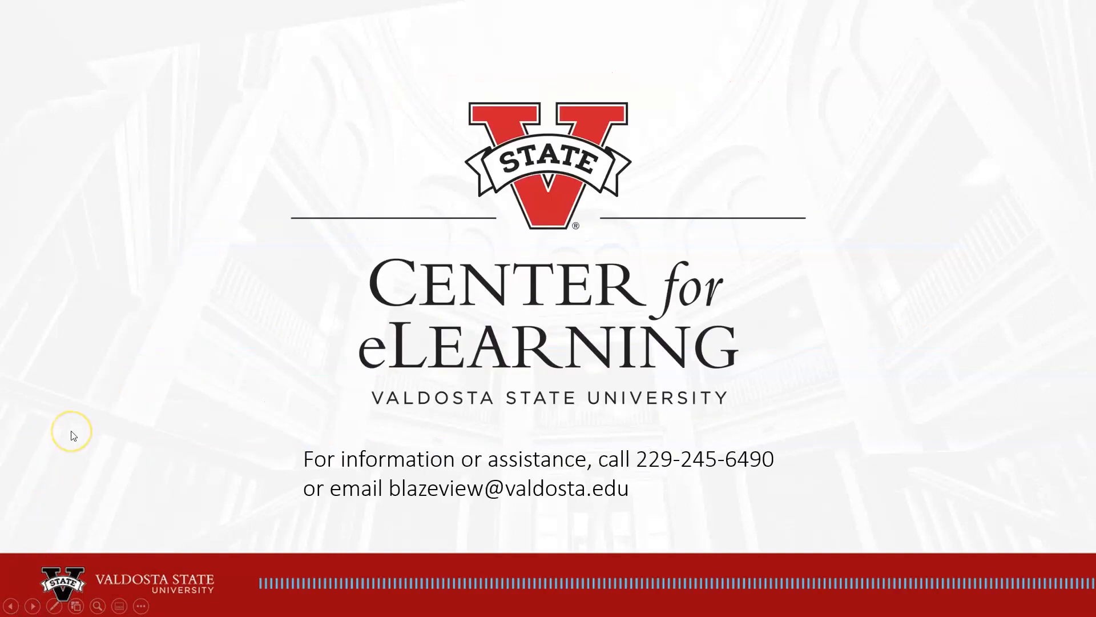